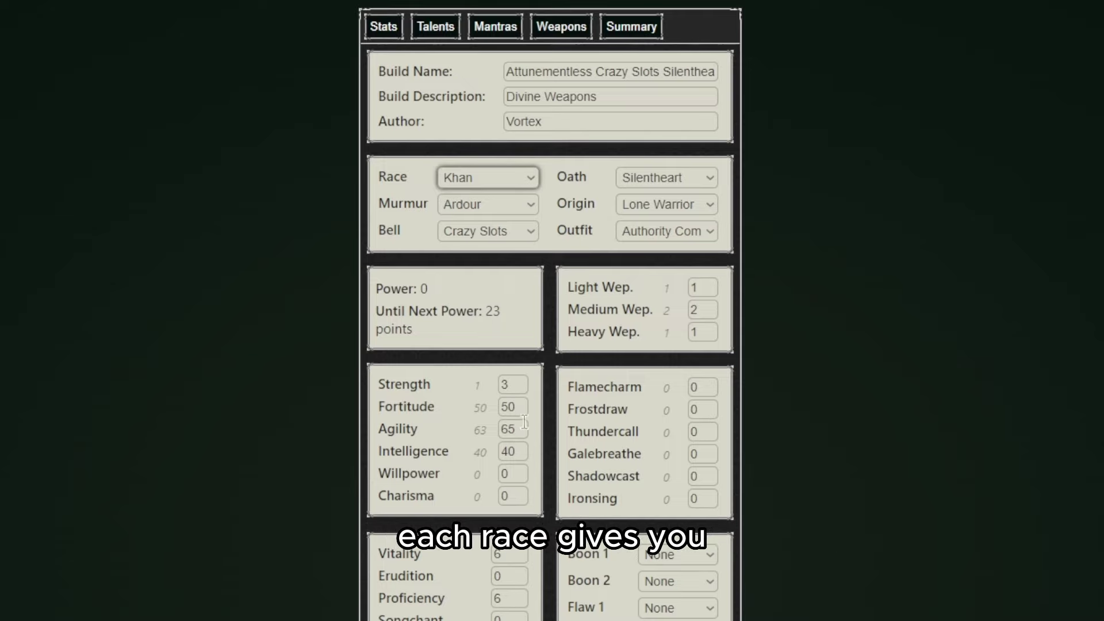
Set the Strength attribute to 2
{"action": "double_click", "coordinate": [512, 385]}
{"action": "key", "text": "BackSpace"}
{"action": "type", "text": "2"}
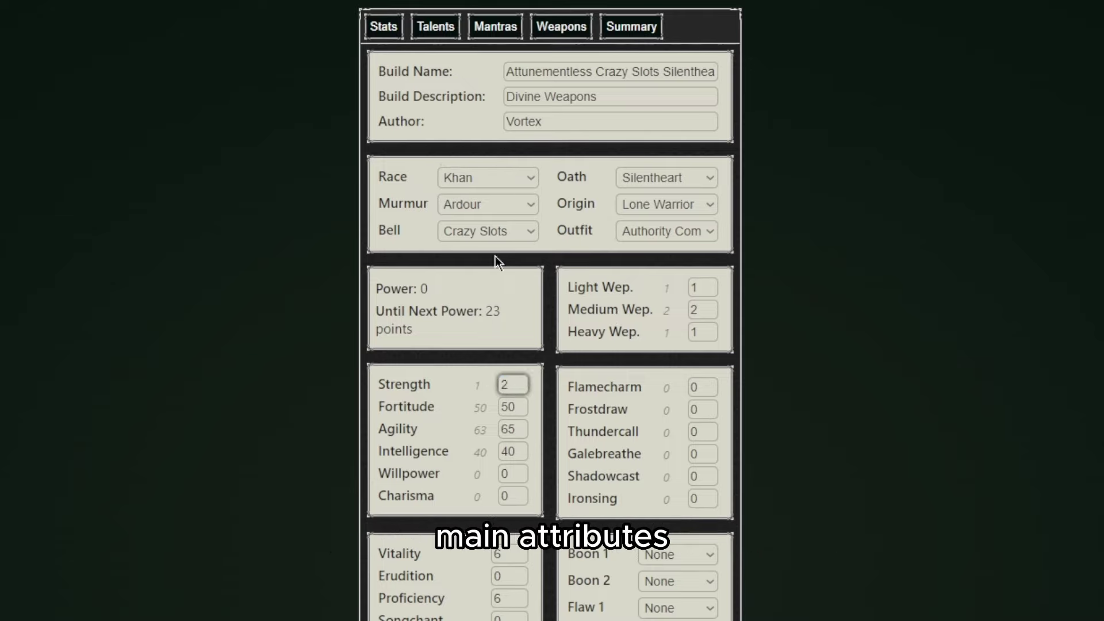
Switch the race to Etrean and back to Khan to compare the racial attribute bonuses
{"action": "left_click", "coordinate": [485, 177]}
{"action": "left_click", "coordinate": [487, 194]}
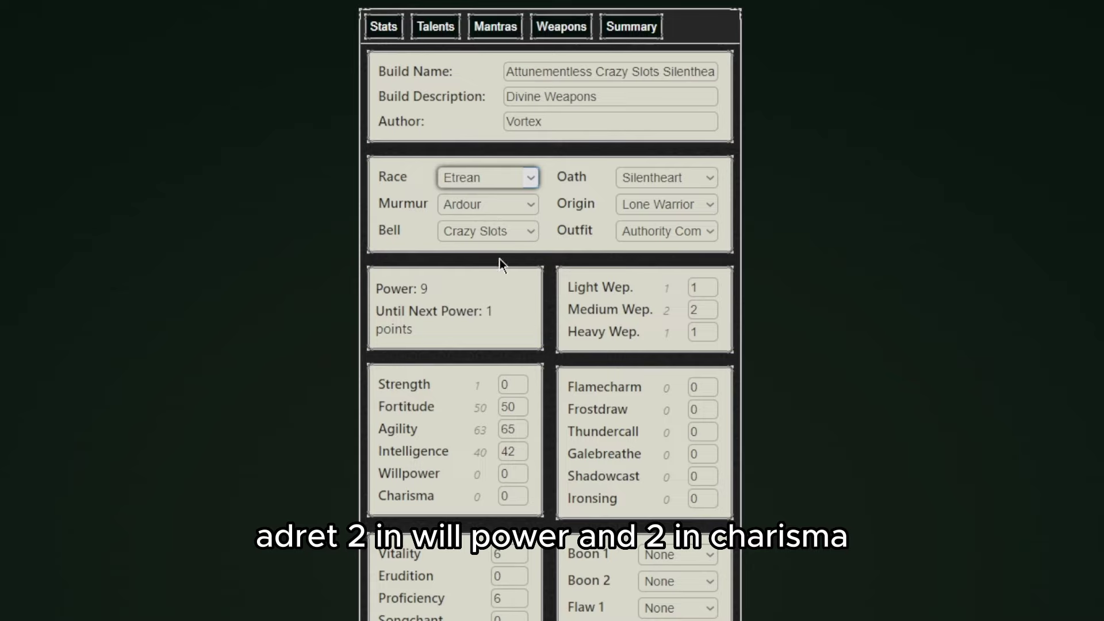
{"action": "key", "text": "k"}
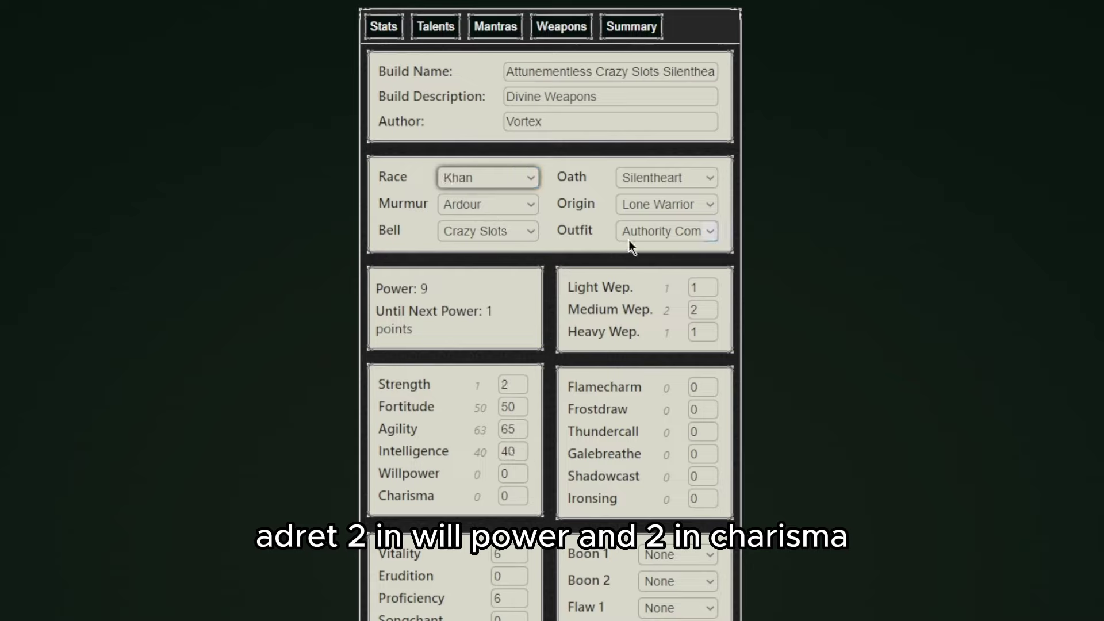
Set the Strength attribute to 3
{"action": "left_click", "coordinate": [526, 380]}
{"action": "key", "text": "BackSpace"}
{"action": "type", "text": "3"}
Examine the build's Oath, Murmur, Origin, Bell and Outfit selections without changing them
{"action": "left_click", "coordinate": [713, 178]}
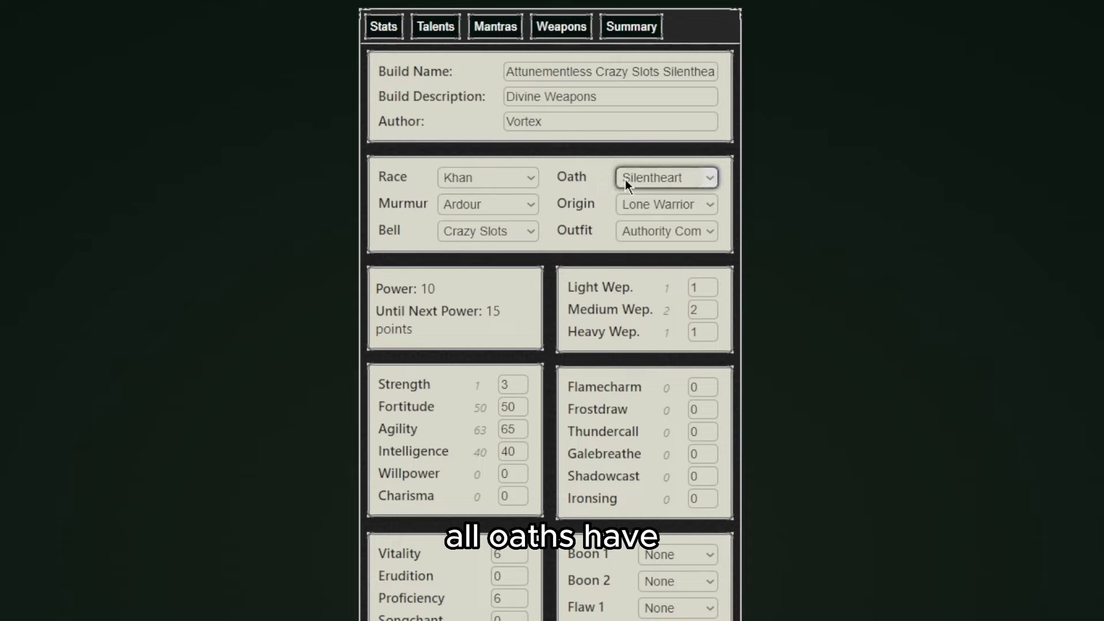
{"action": "left_click", "coordinate": [506, 206]}
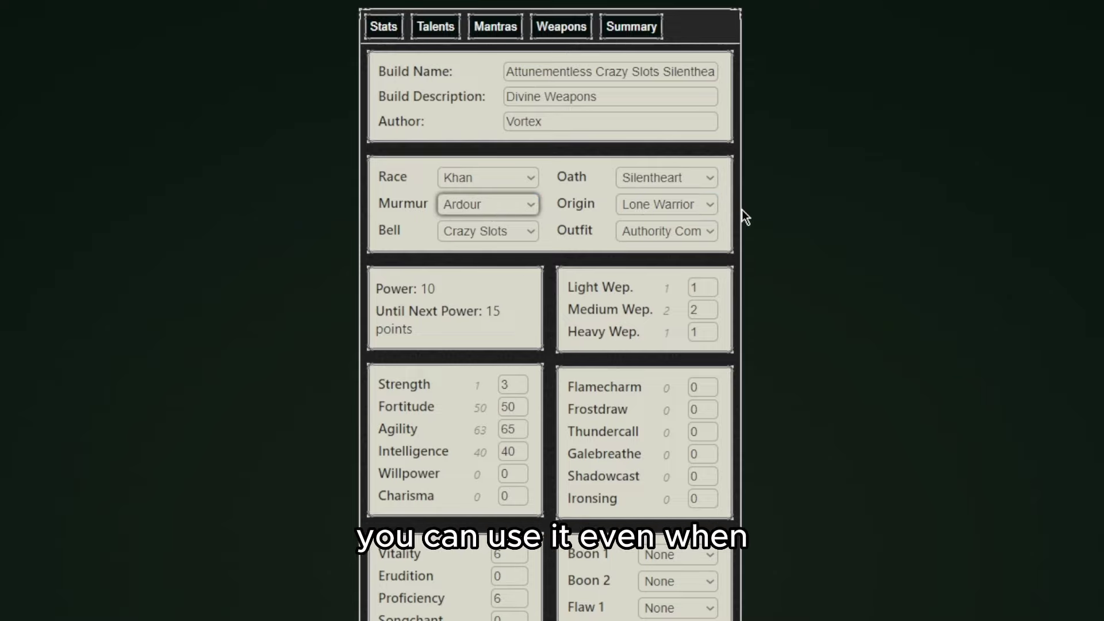
{"action": "left_click", "coordinate": [673, 210]}
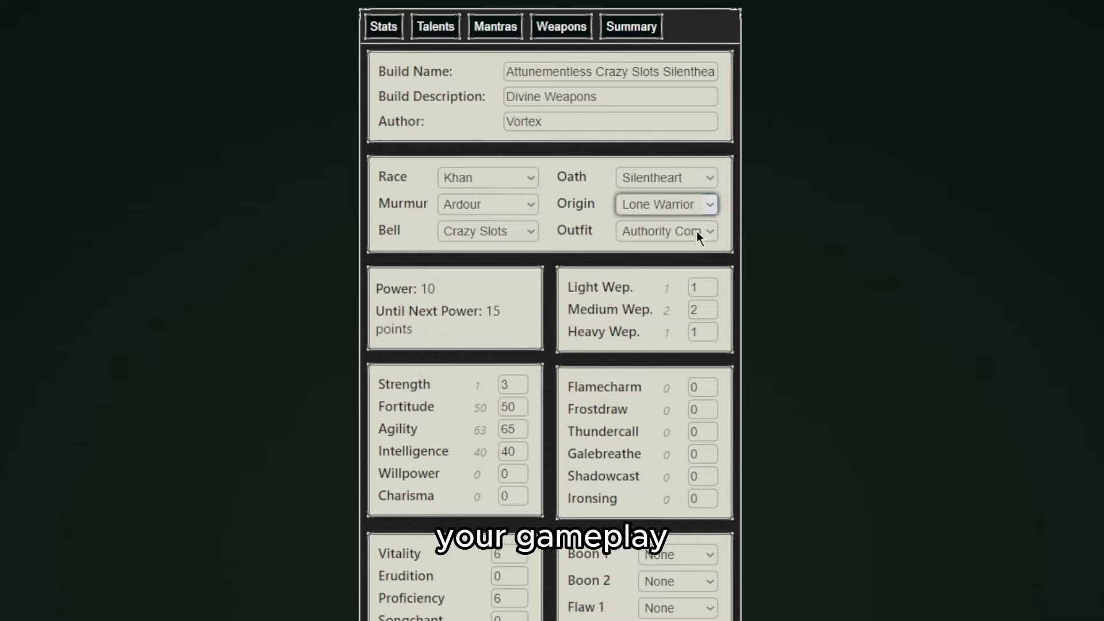
{"action": "left_click", "coordinate": [536, 234]}
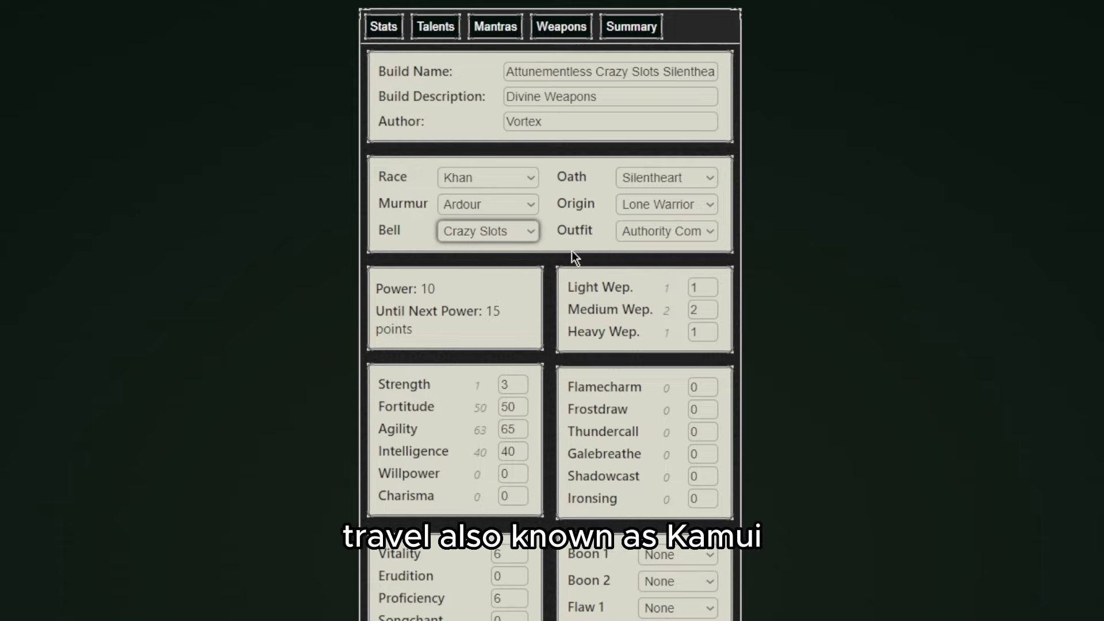
{"action": "left_click", "coordinate": [667, 231]}
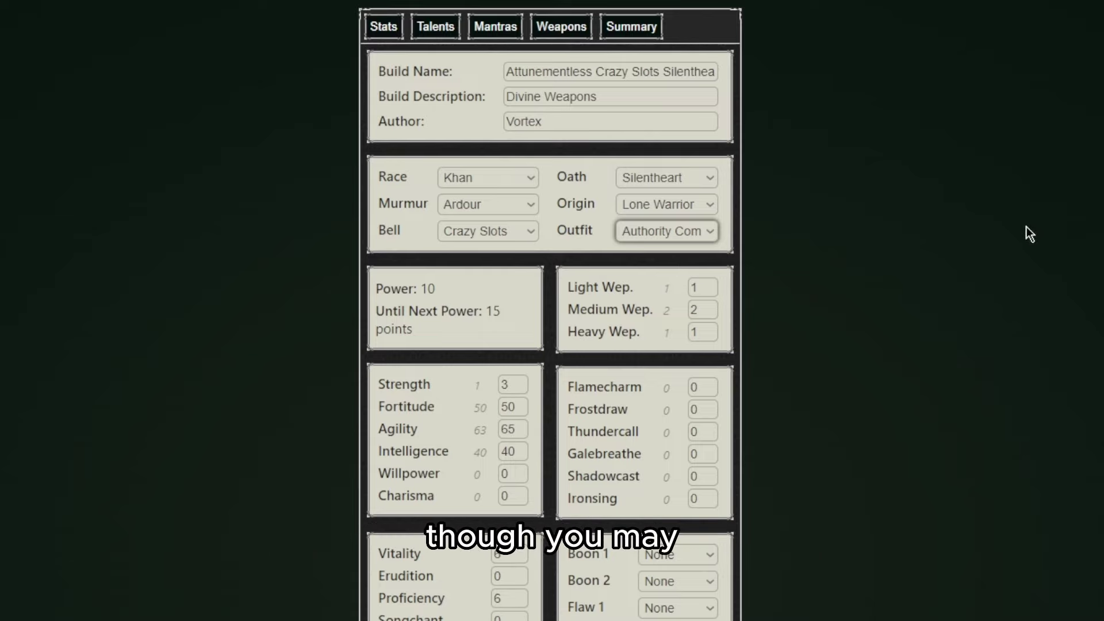
{"action": "left_click", "coordinate": [1011, 222]}
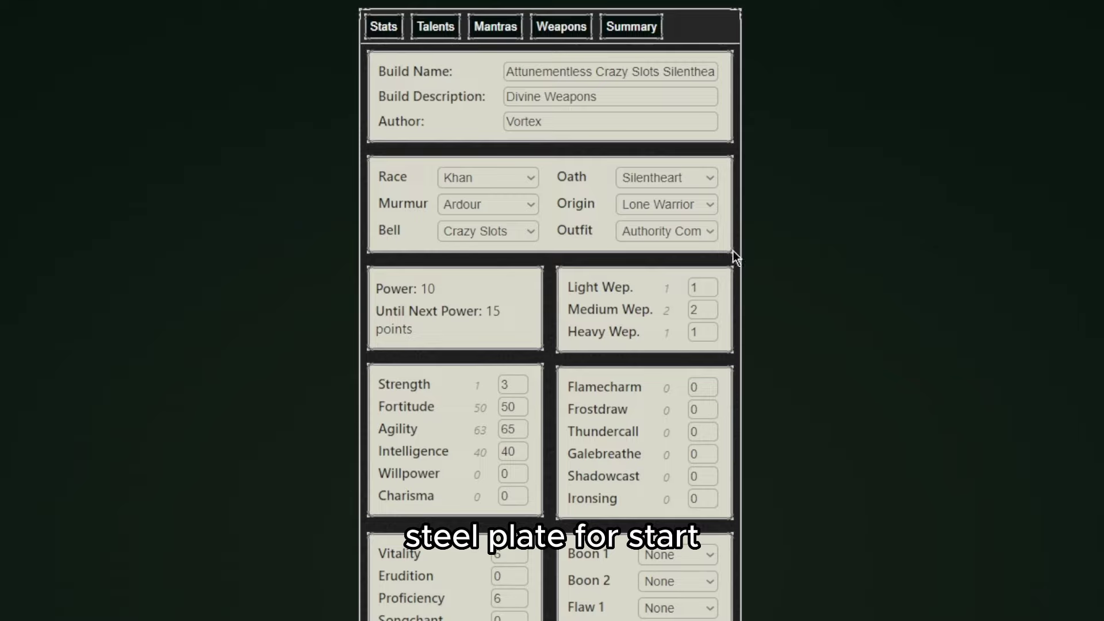
Change the build's outfit to Prophet's Cloak
{"action": "left_click", "coordinate": [702, 233]}
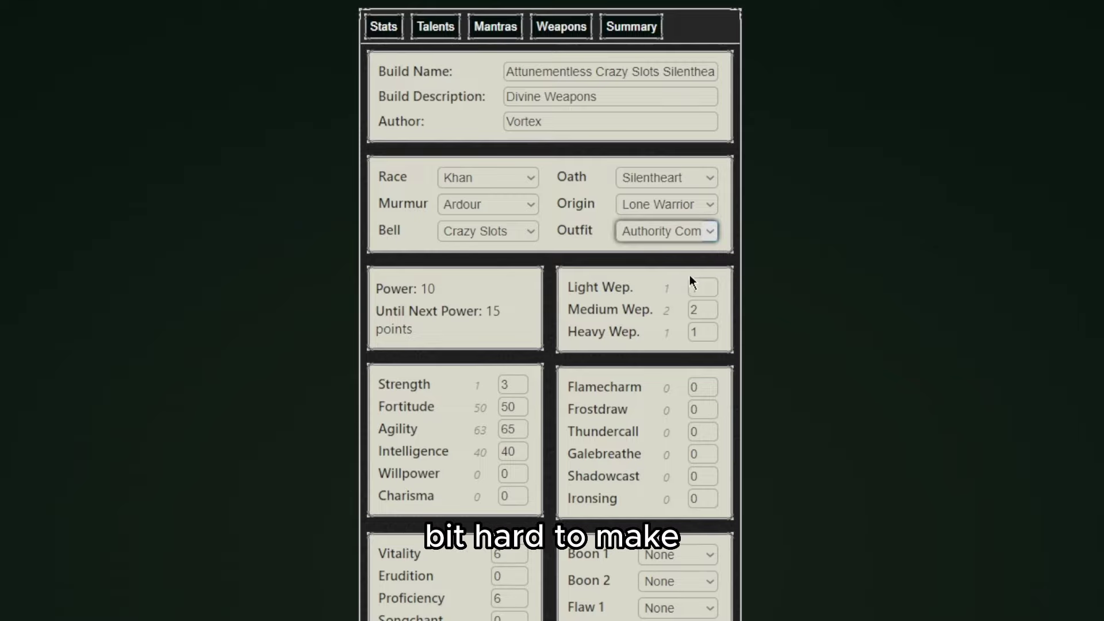
{"action": "key", "text": "Down"}
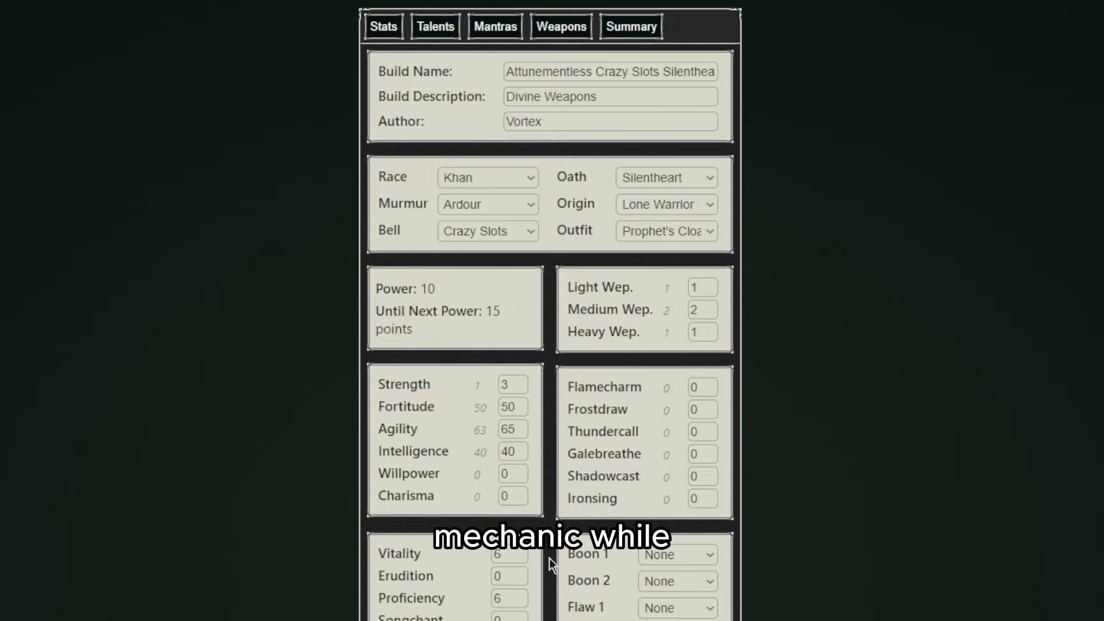
Set the Agility attribute to 50
{"action": "scroll", "coordinate": [546, 551], "scroll_direction": "down", "scroll_amount": 5}
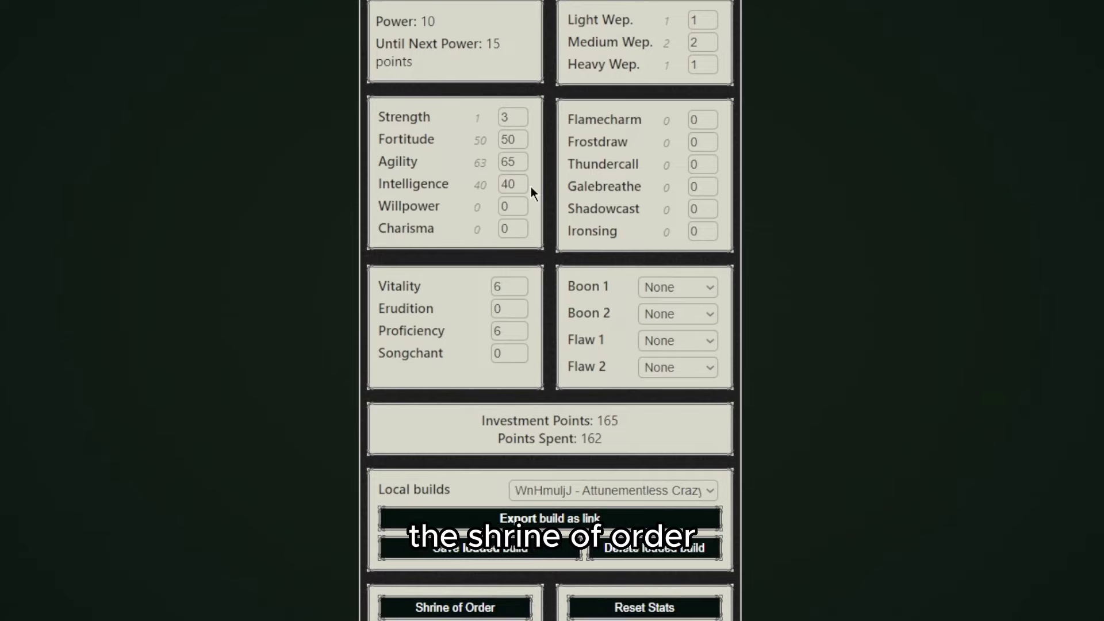
{"action": "left_click", "coordinate": [516, 161]}
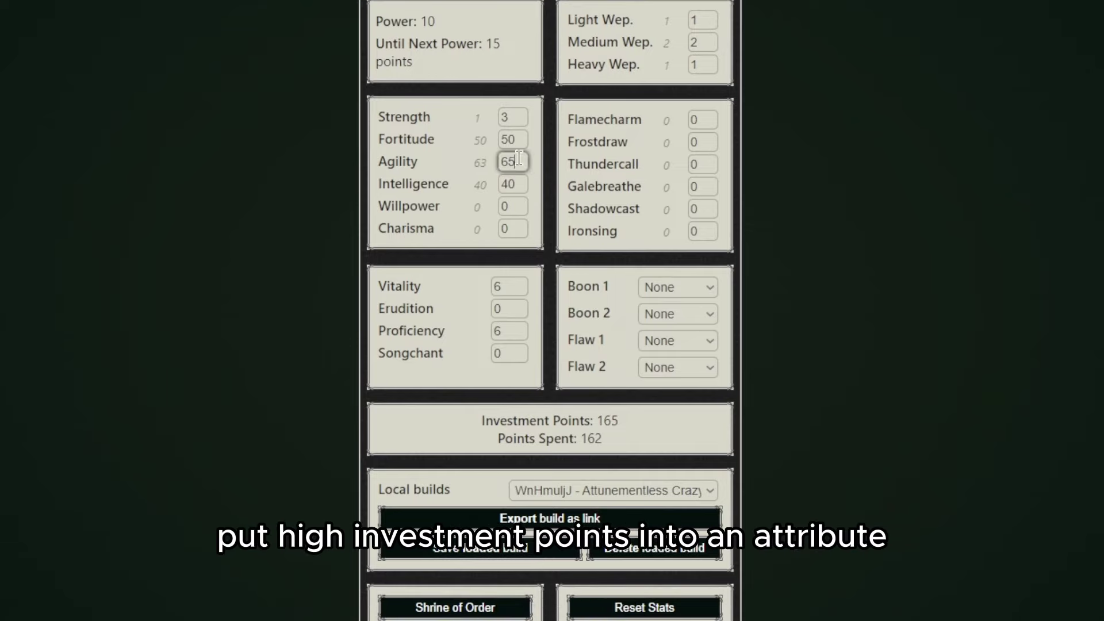
{"action": "left_click_drag", "start_coordinate": [519, 162], "coordinate": [510, 164]}
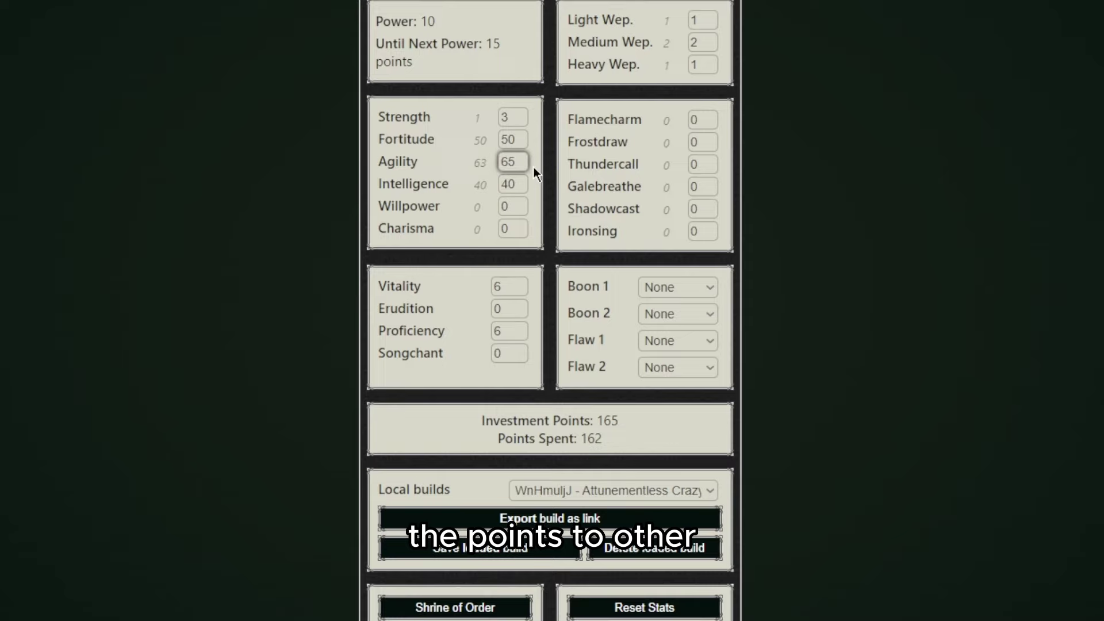
{"action": "left_click", "coordinate": [537, 164]}
{"action": "left_click_drag", "start_coordinate": [521, 163], "coordinate": [496, 164]}
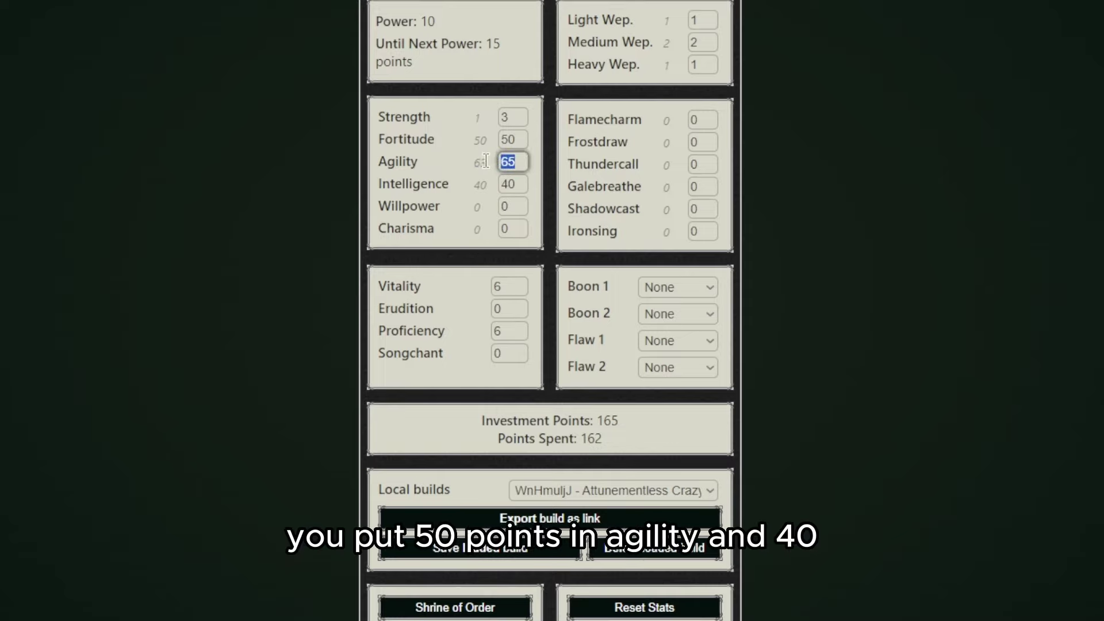
{"action": "type", "text": "50"}
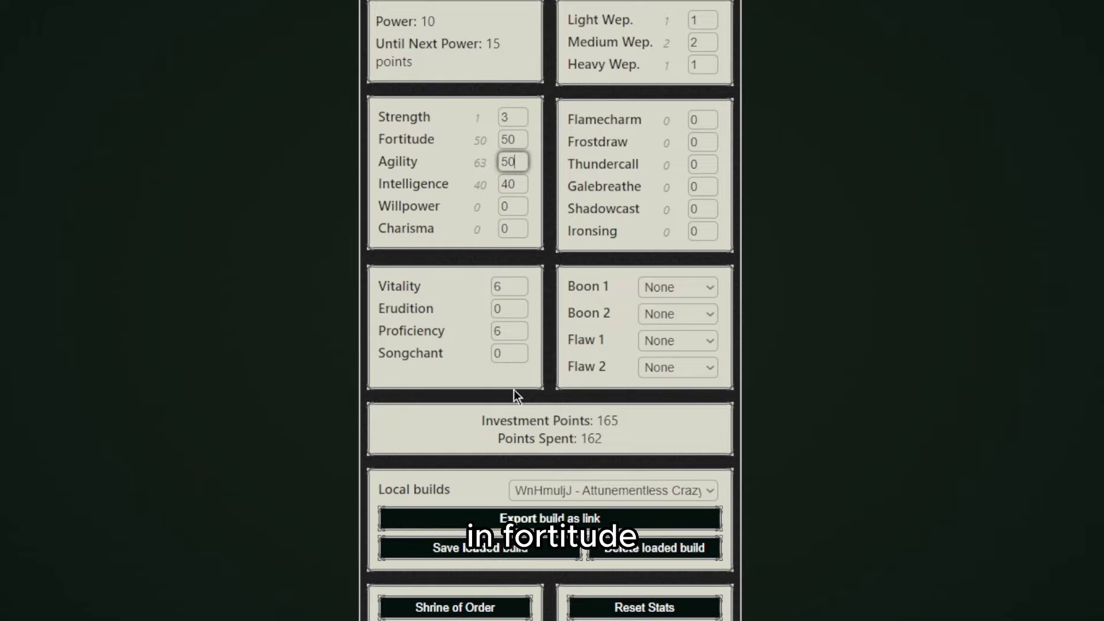
{"action": "left_click", "coordinate": [710, 65]}
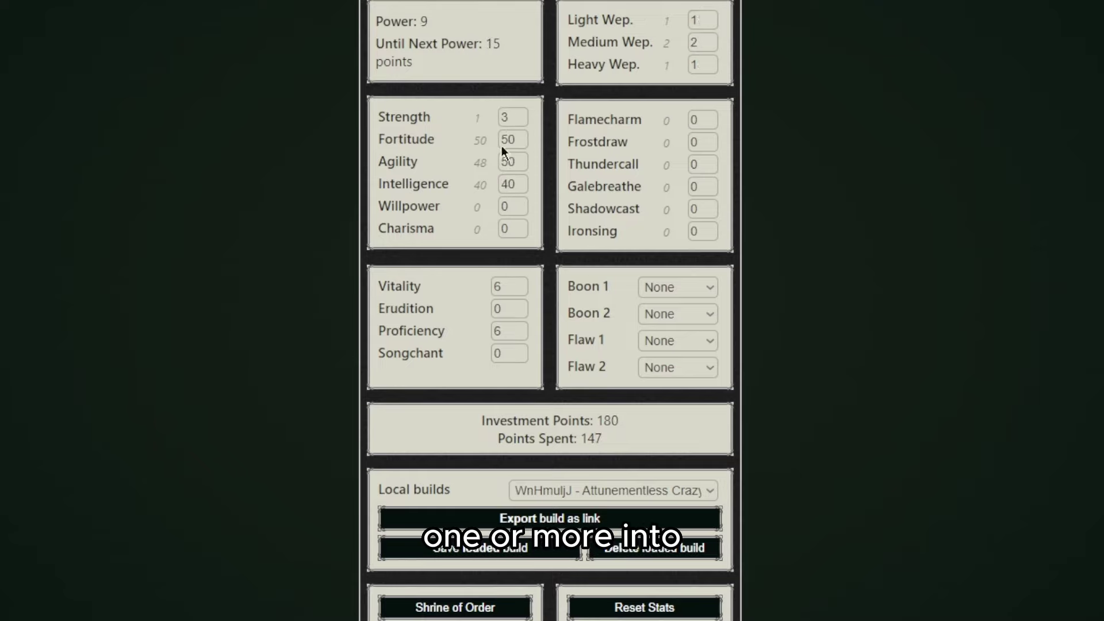
Set the Agility attribute to 65
{"action": "left_click_drag", "start_coordinate": [502, 162], "coordinate": [586, 152]}
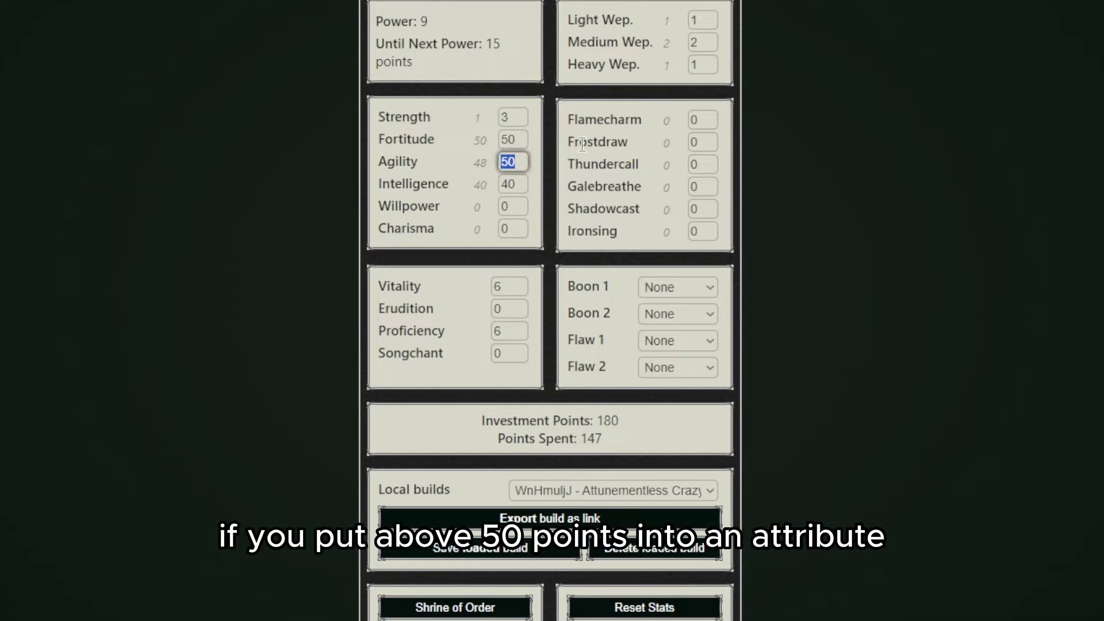
{"action": "type", "text": "65"}
{"action": "left_click", "coordinate": [779, 331]}
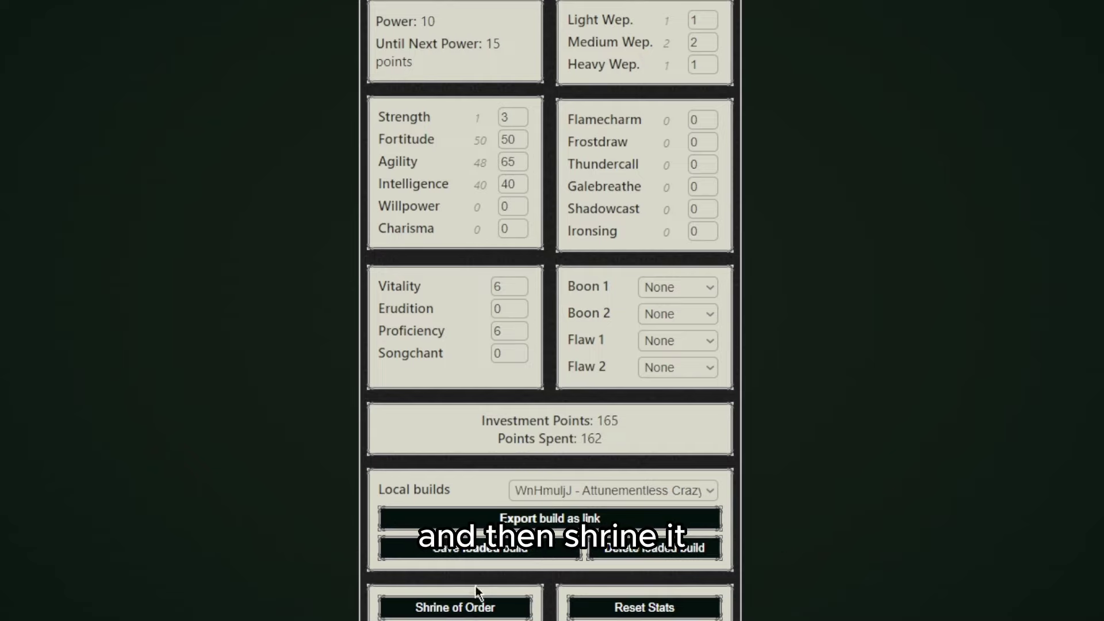
Apply the Shrine of Order to the build and check how it redistributes the attribute and weapon points
{"action": "left_click", "coordinate": [460, 607]}
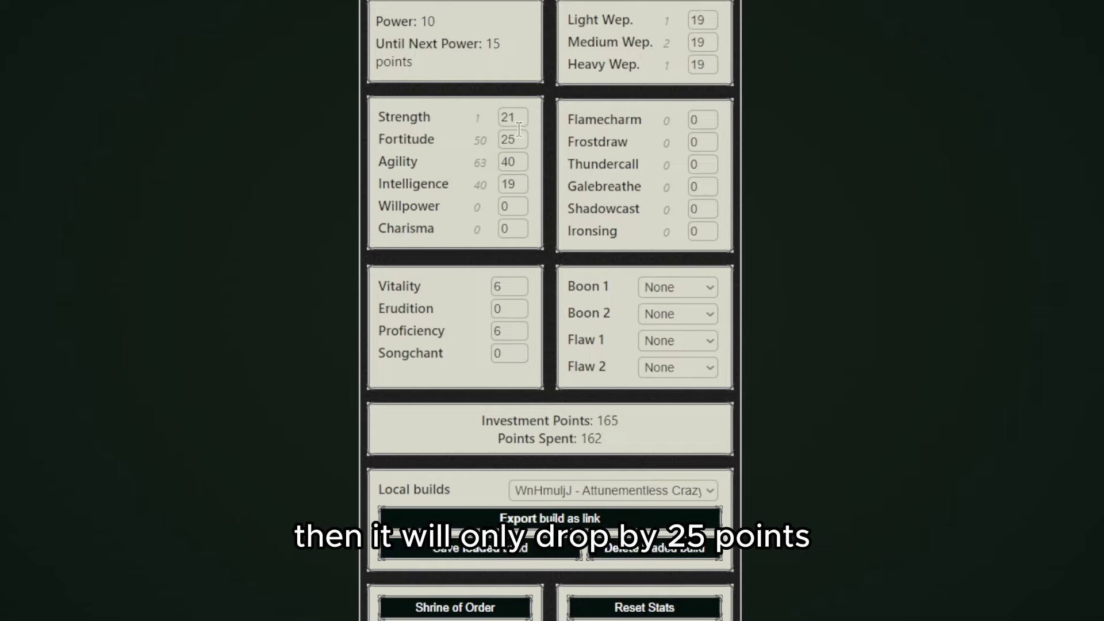
{"action": "left_click", "coordinate": [511, 162]}
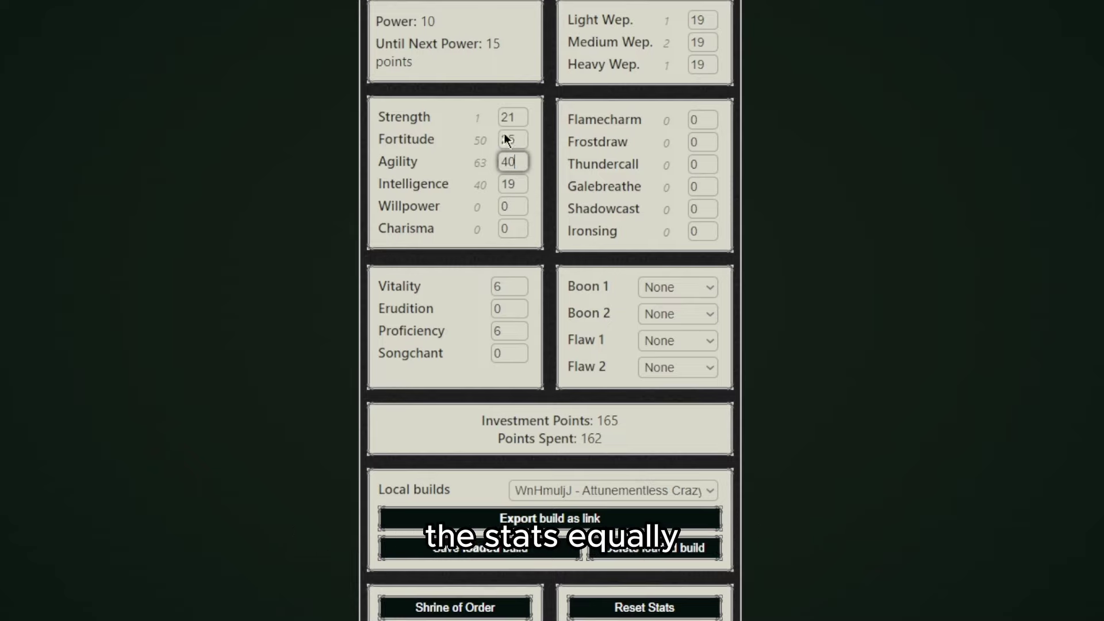
{"action": "left_click", "coordinate": [703, 142]}
{"action": "scroll", "coordinate": [547, 177], "scroll_direction": "up", "scroll_amount": 2}
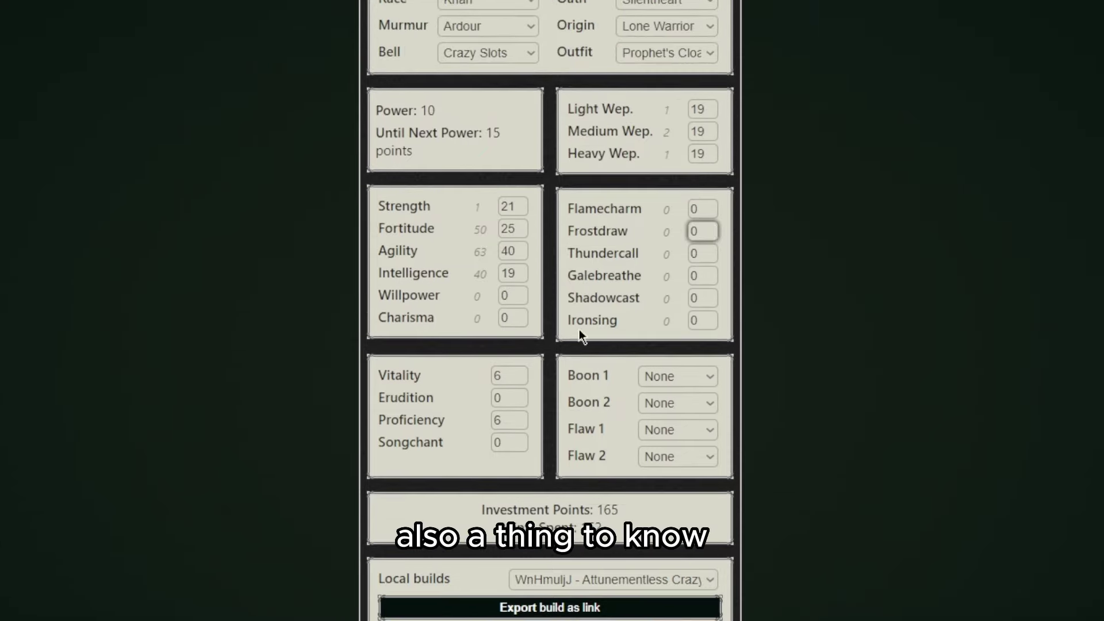
{"action": "left_click", "coordinate": [866, 298]}
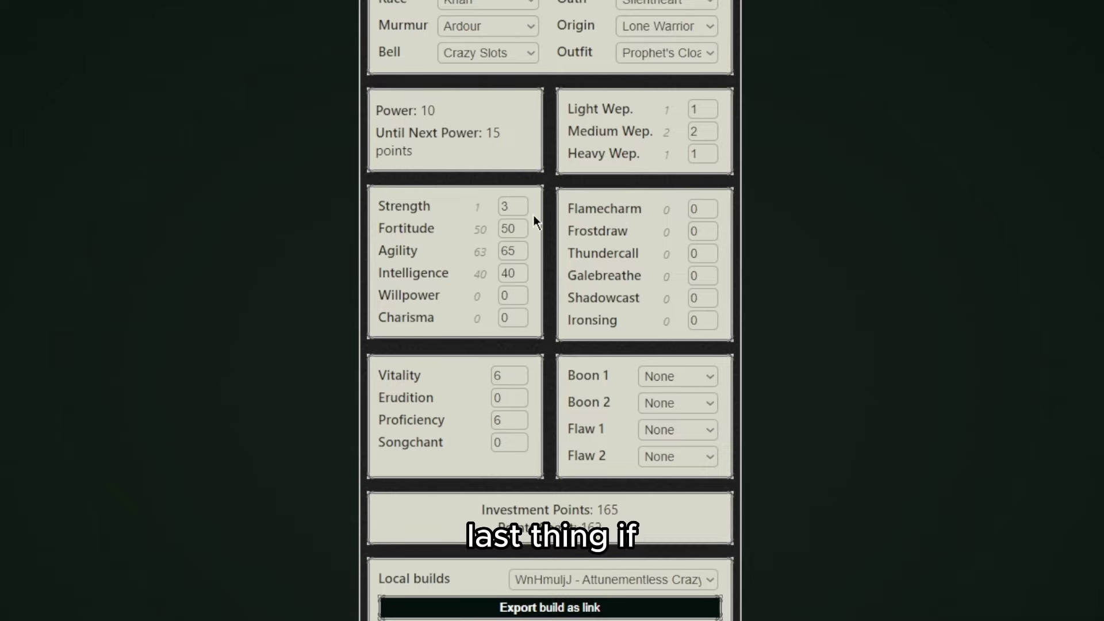
Examine the Strength value and the attunementless wording in the build name
{"action": "scroll", "coordinate": [548, 208], "scroll_direction": "up", "scroll_amount": 3}
{"action": "scroll", "coordinate": [549, 209], "scroll_direction": "down", "scroll_amount": 2}
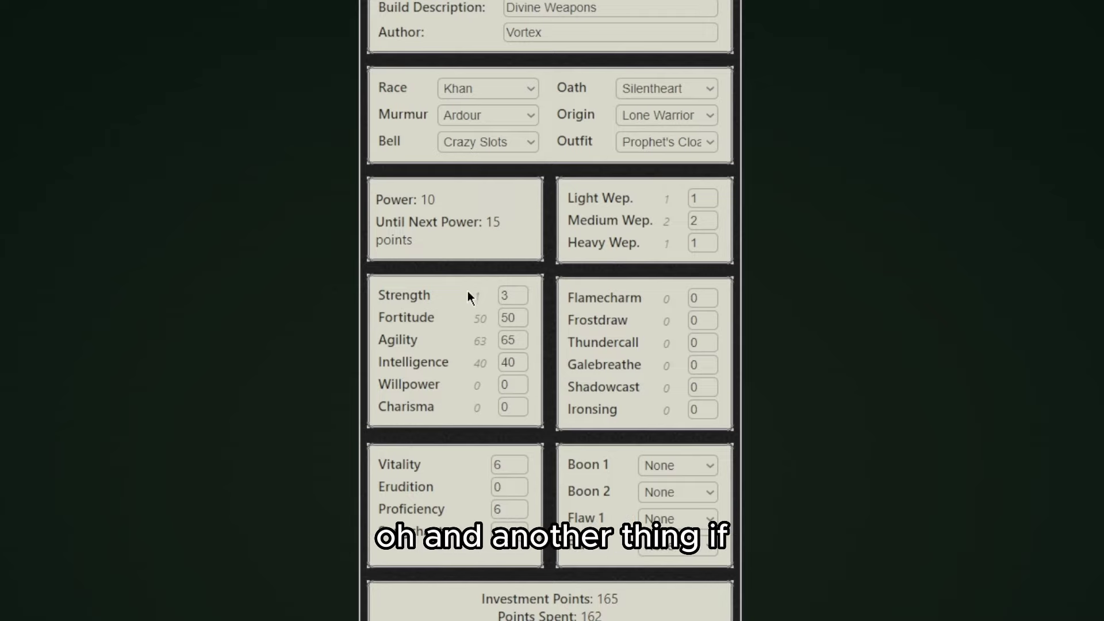
{"action": "double_click", "coordinate": [506, 295]}
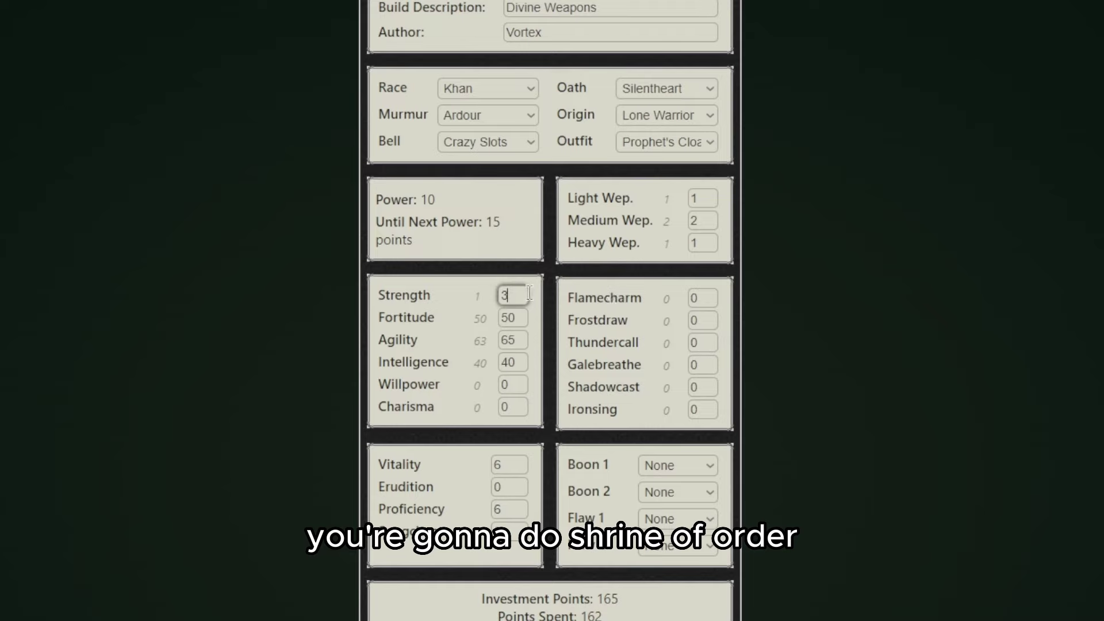
{"action": "left_click", "coordinate": [582, 297]}
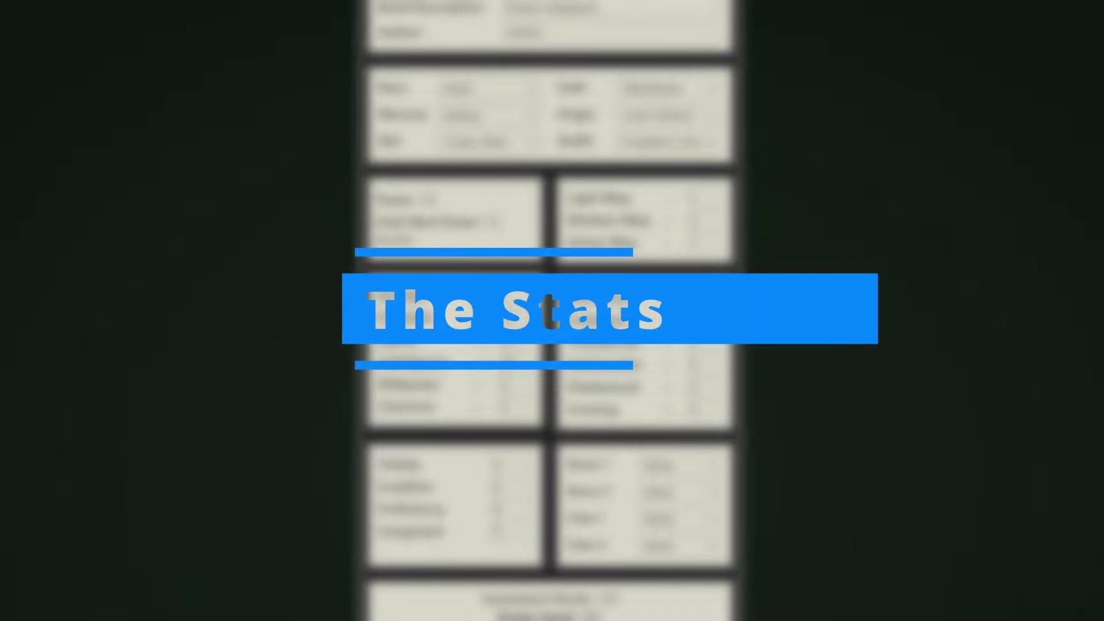
{"action": "scroll", "coordinate": [540, 161], "scroll_direction": "up", "scroll_amount": 3}
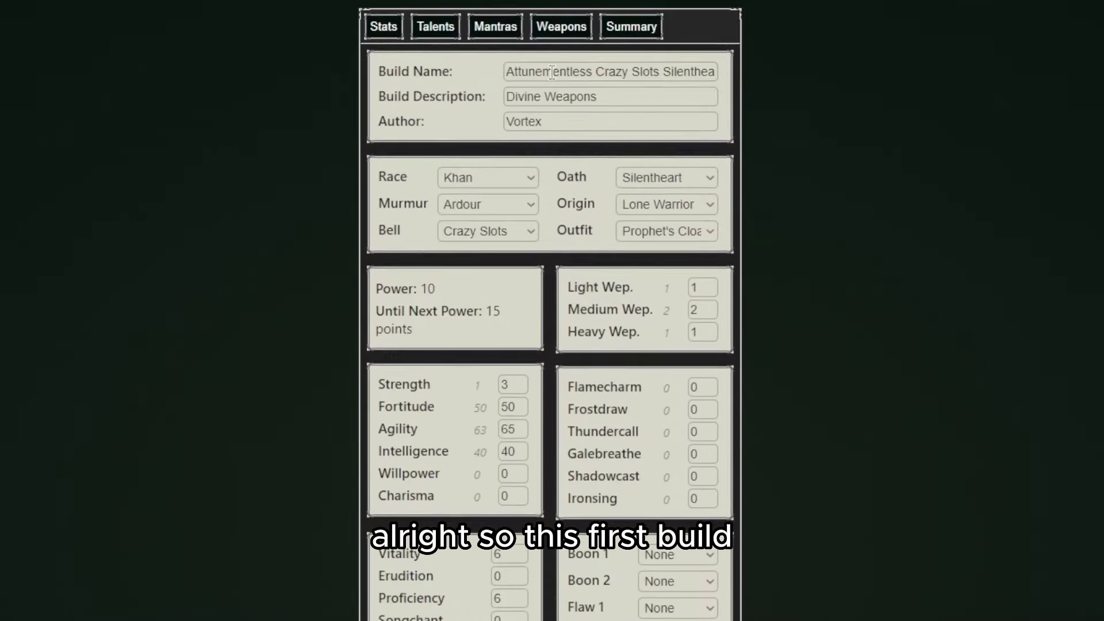
{"action": "left_click_drag", "start_coordinate": [525, 71], "coordinate": [591, 72]}
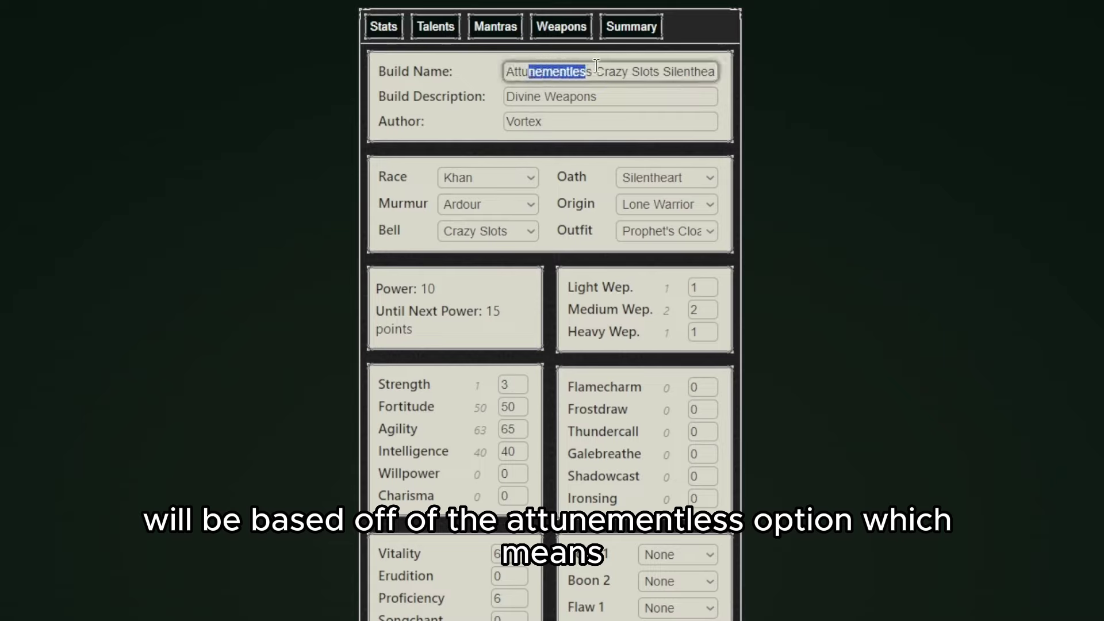
{"action": "left_click", "coordinate": [597, 66]}
{"action": "left_click", "coordinate": [862, 235]}
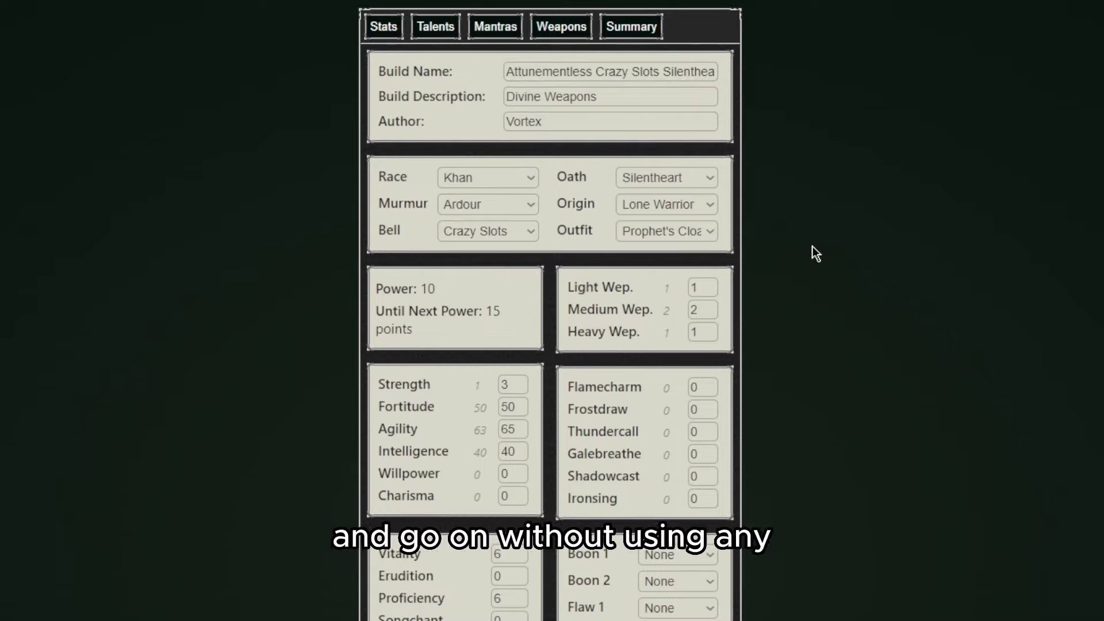
Examine the pre-shrine points and the main values of Fortitude, Agility and Intelligence
{"action": "scroll", "coordinate": [748, 255], "scroll_direction": "down", "scroll_amount": 2}
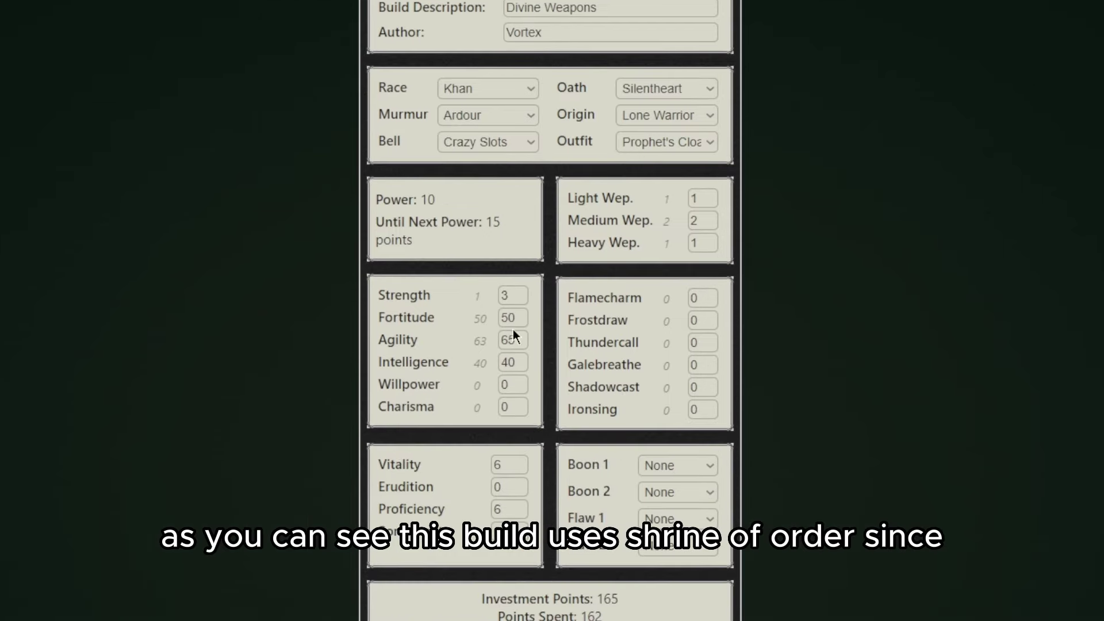
{"action": "left_click_drag", "start_coordinate": [474, 321], "coordinate": [478, 367]}
{"action": "left_click", "coordinate": [491, 350]}
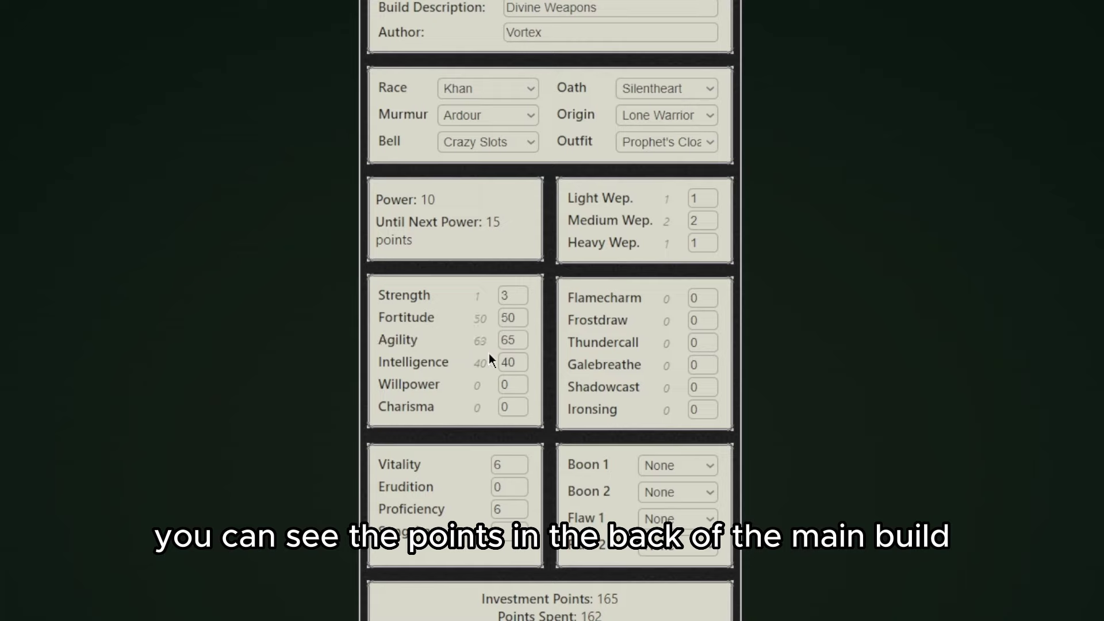
{"action": "double_click", "coordinate": [509, 318]}
{"action": "left_click", "coordinate": [548, 319]}
{"action": "scroll", "coordinate": [561, 318], "scroll_direction": "up", "scroll_amount": 2}
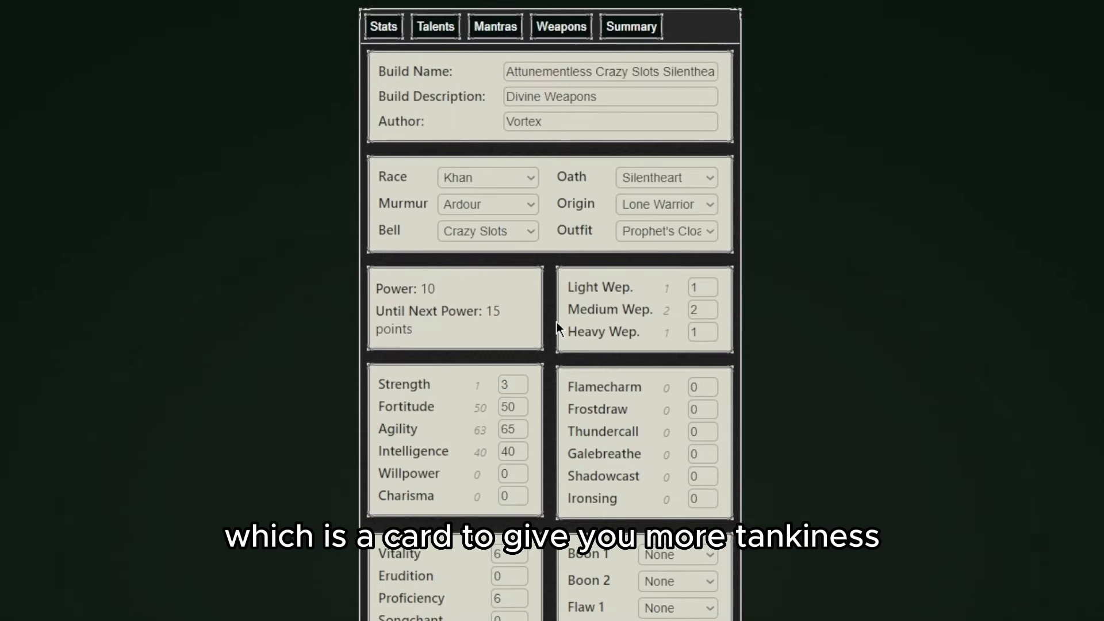
{"action": "double_click", "coordinate": [510, 426]}
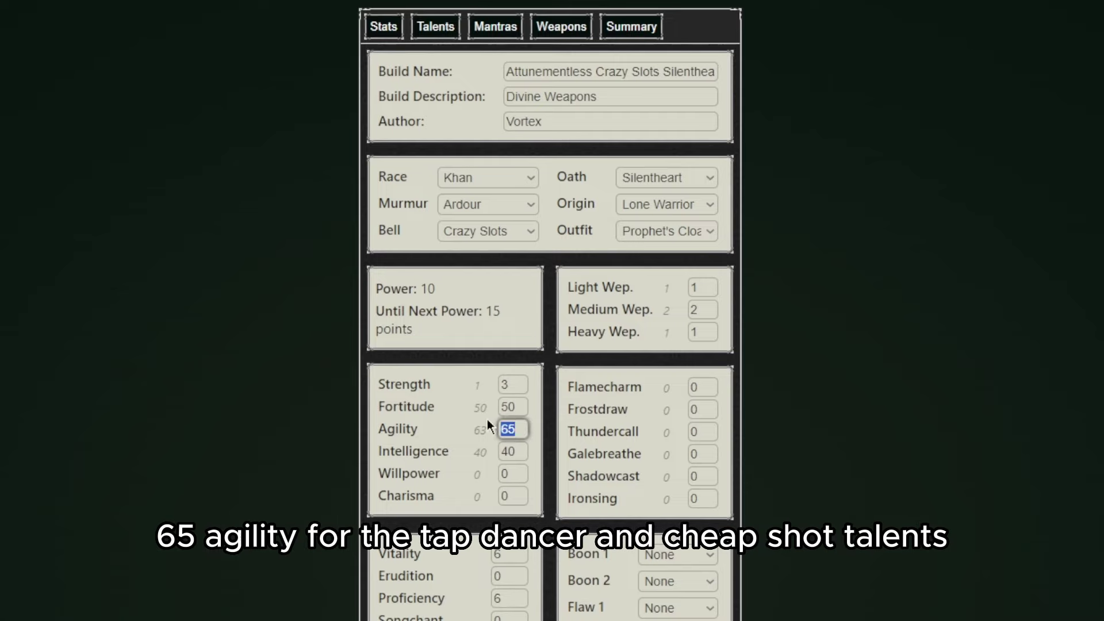
{"action": "left_click", "coordinate": [564, 416]}
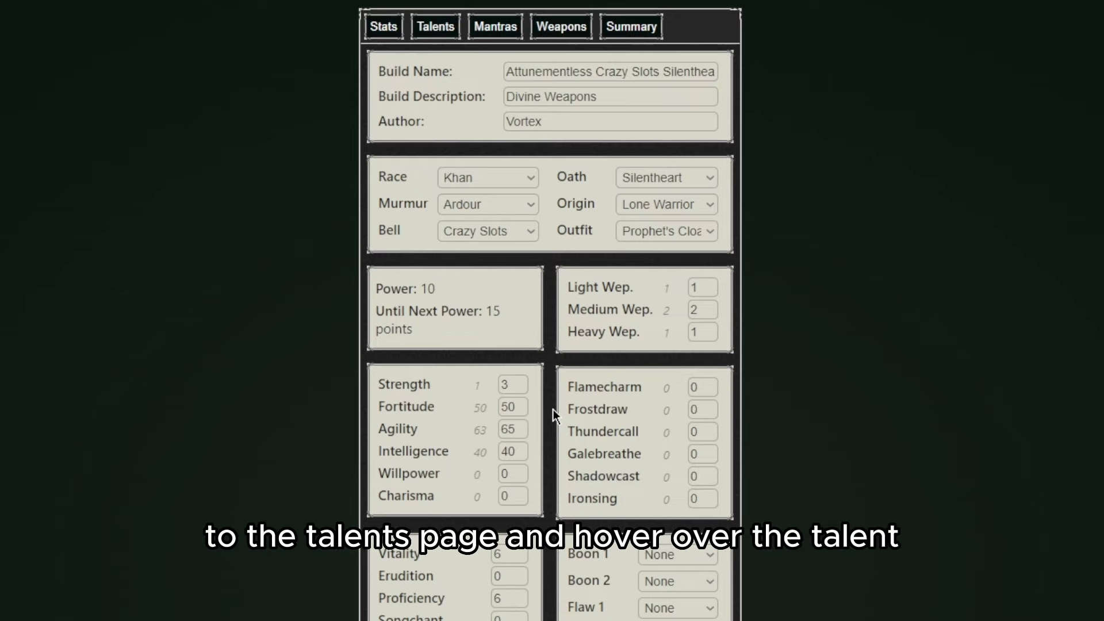
{"action": "scroll", "coordinate": [553, 410], "scroll_direction": "down", "scroll_amount": 2}
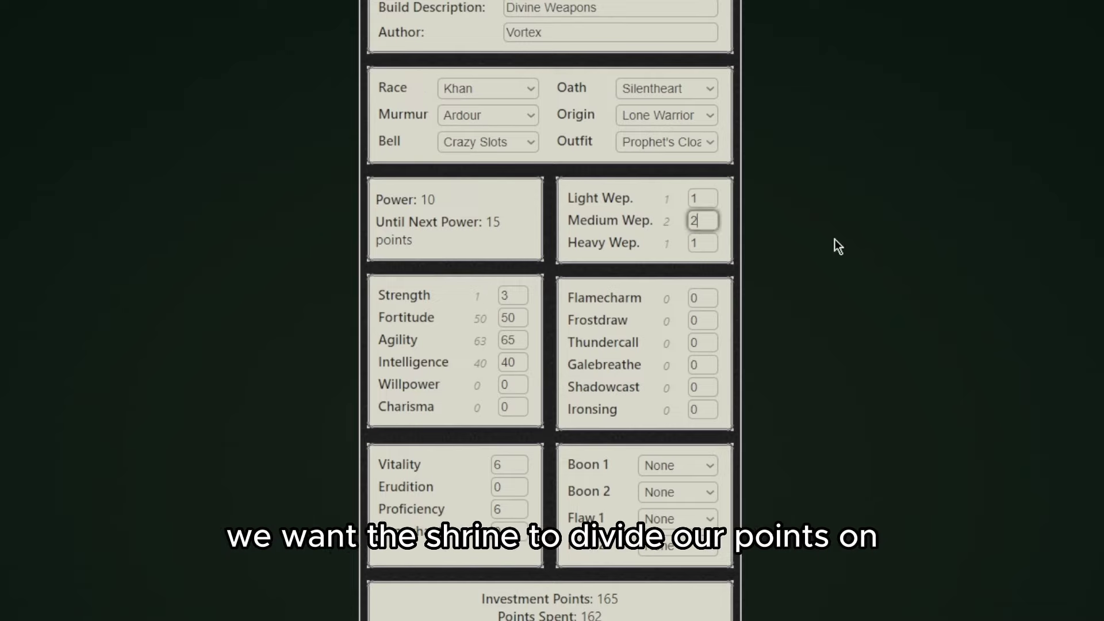
Try the Strength attribute at 2 and check how that changes the pre-shrine points and power
{"action": "double_click", "coordinate": [527, 293]}
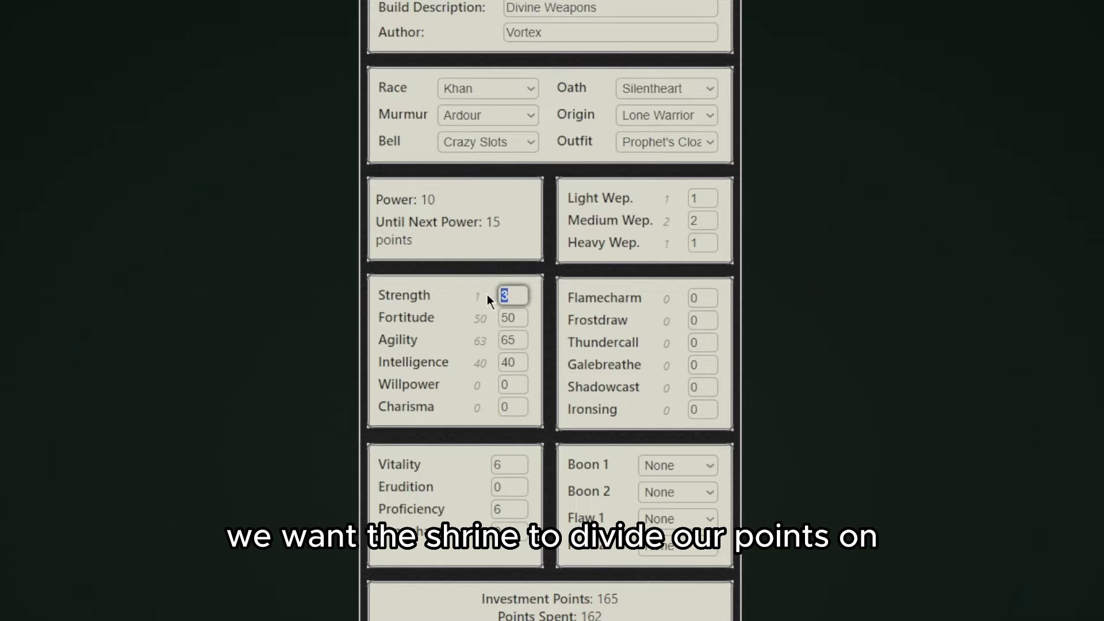
{"action": "key", "text": "BackSpace"}
{"action": "type", "text": "2"}
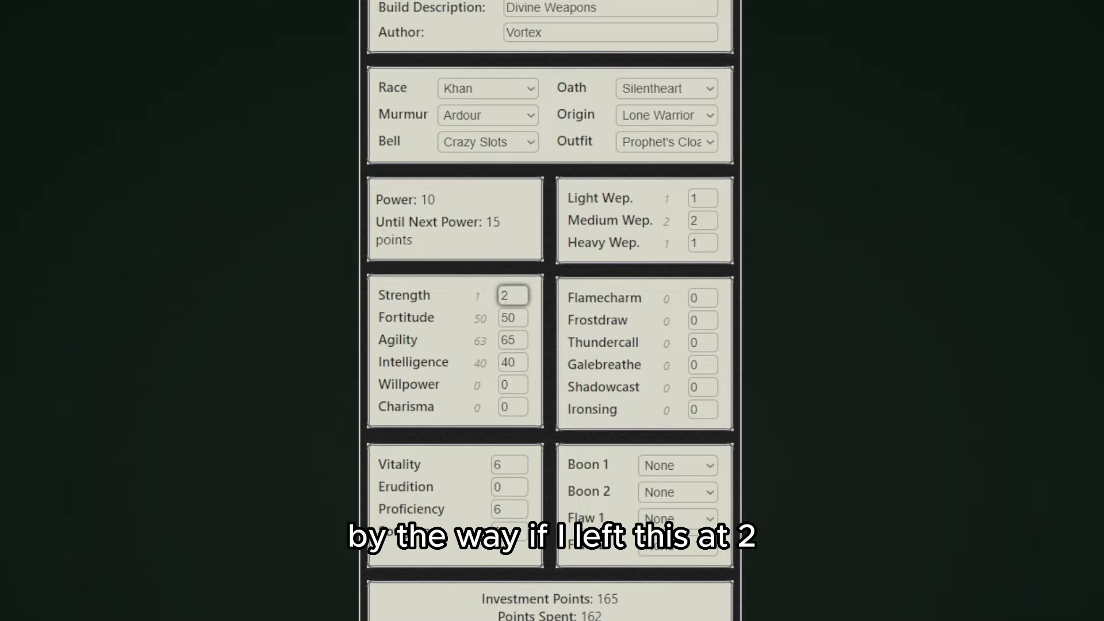
{"action": "scroll", "coordinate": [536, 272], "scroll_direction": "down", "scroll_amount": 2}
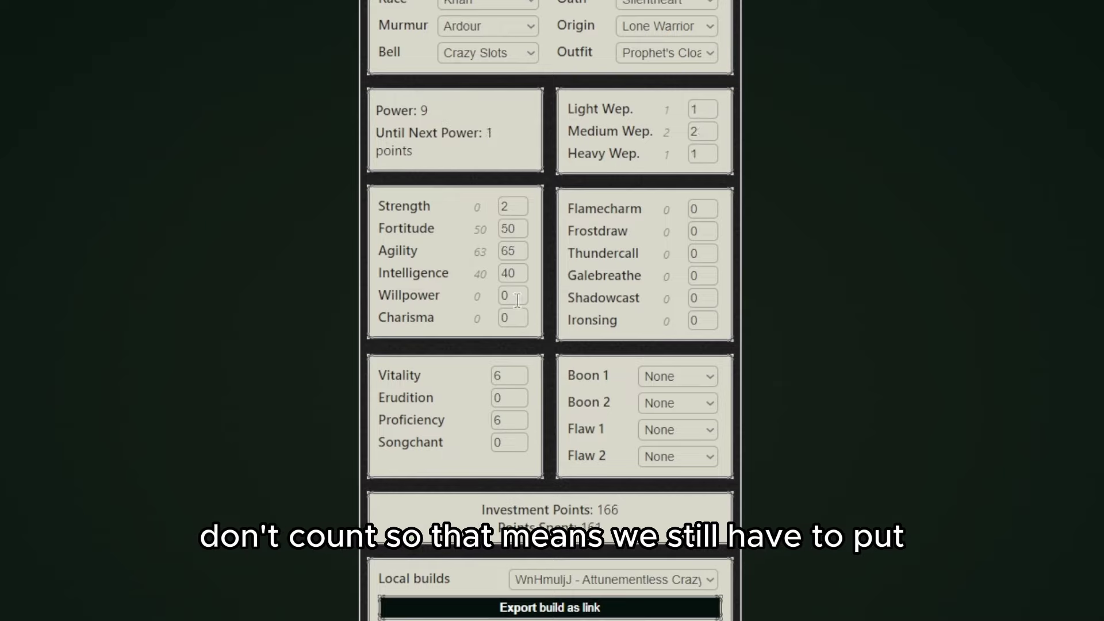
Set the Strength attribute back to 3 and apply the Shrine of Order to the build
{"action": "double_click", "coordinate": [513, 206]}
{"action": "key", "text": "BackSpace"}
{"action": "type", "text": "3"}
{"action": "left_click", "coordinate": [789, 203]}
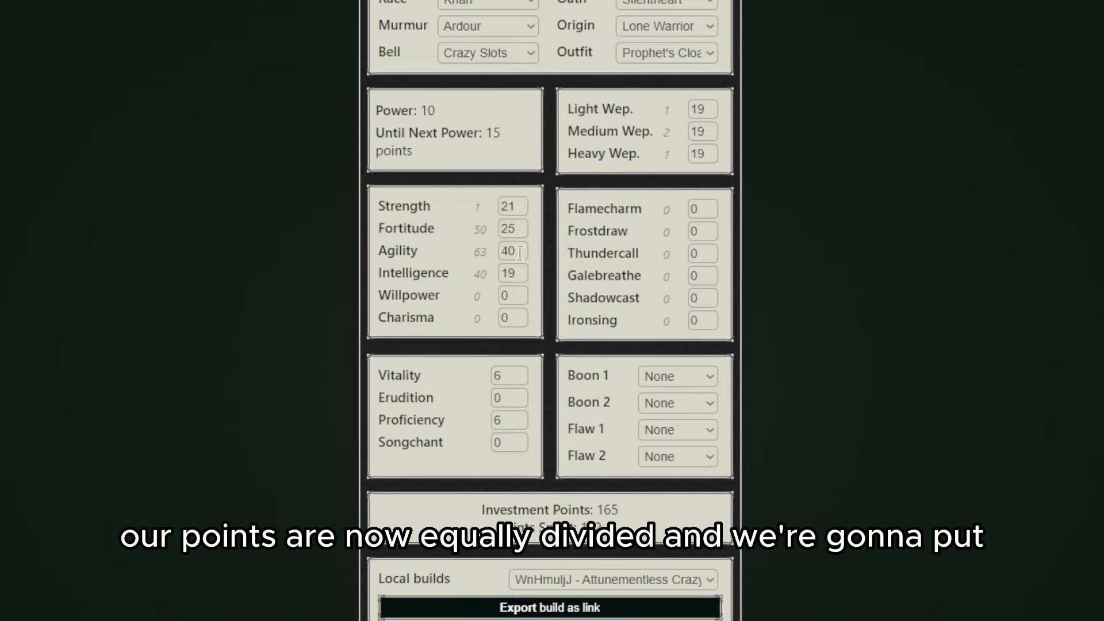
Set the post-shrine Strength to 40 and the Medium Weapon points to 75
{"action": "double_click", "coordinate": [512, 207]}
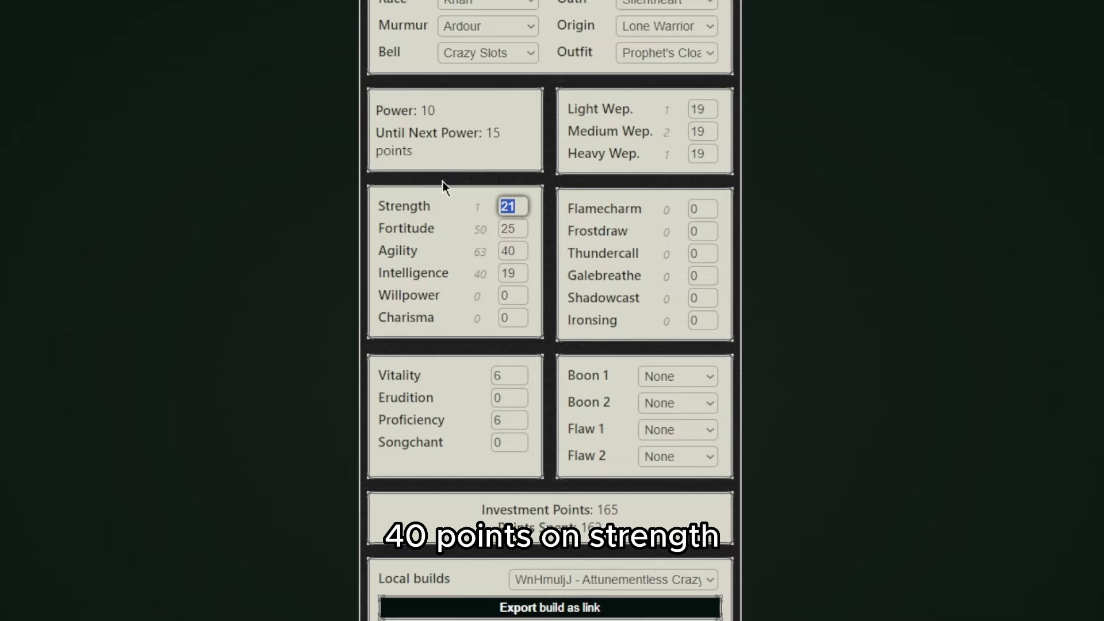
{"action": "type", "text": "40"}
{"action": "double_click", "coordinate": [700, 131]}
{"action": "type", "text": "75"}
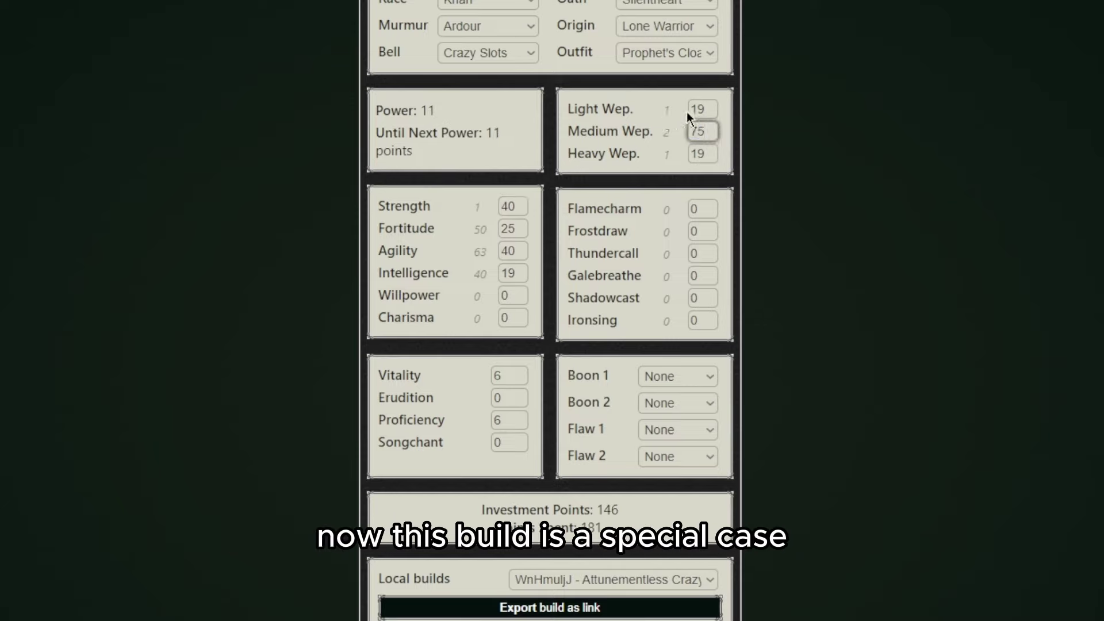
Set both the Light Weapon and Heavy Weapon points to 64
{"action": "double_click", "coordinate": [698, 109]}
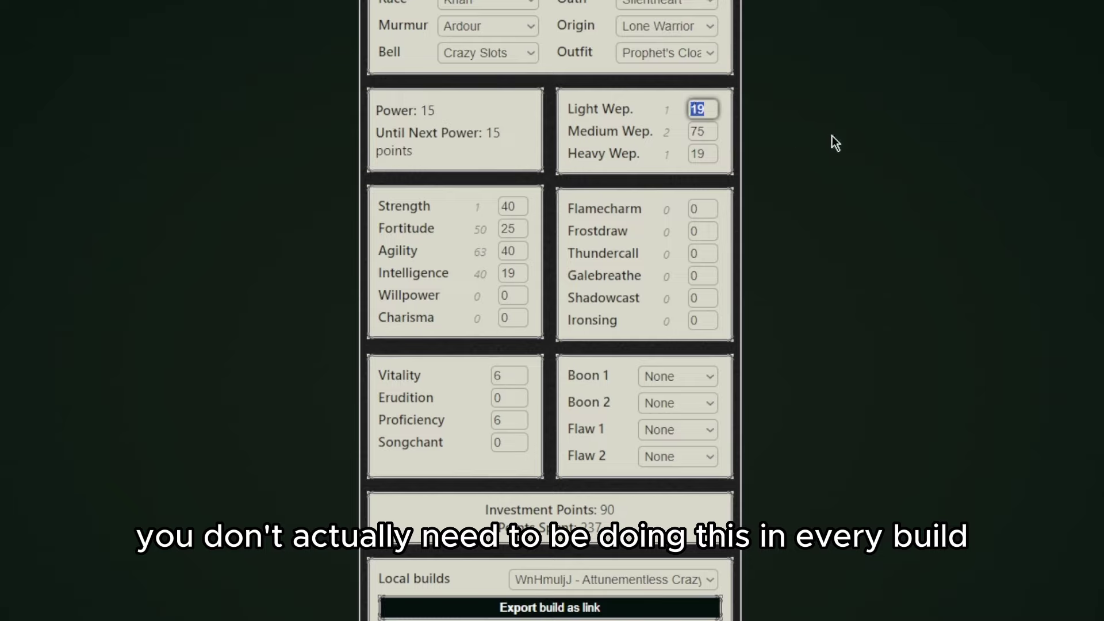
{"action": "type", "text": "64"}
{"action": "left_click_drag", "start_coordinate": [713, 154], "coordinate": [660, 154]}
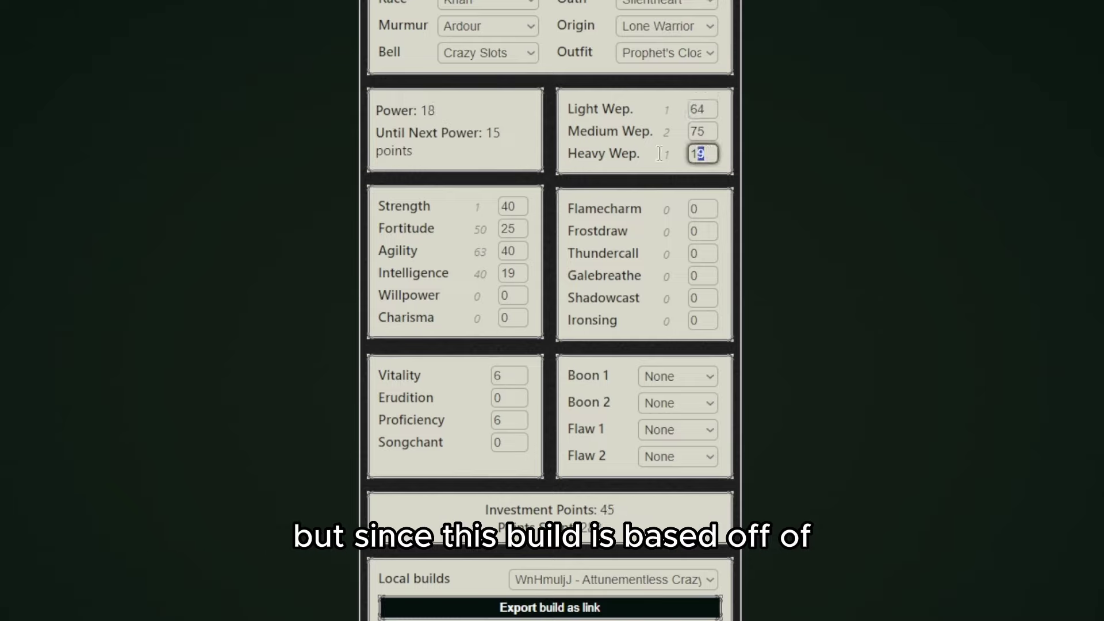
{"action": "type", "text": "64"}
{"action": "left_click", "coordinate": [983, 263]}
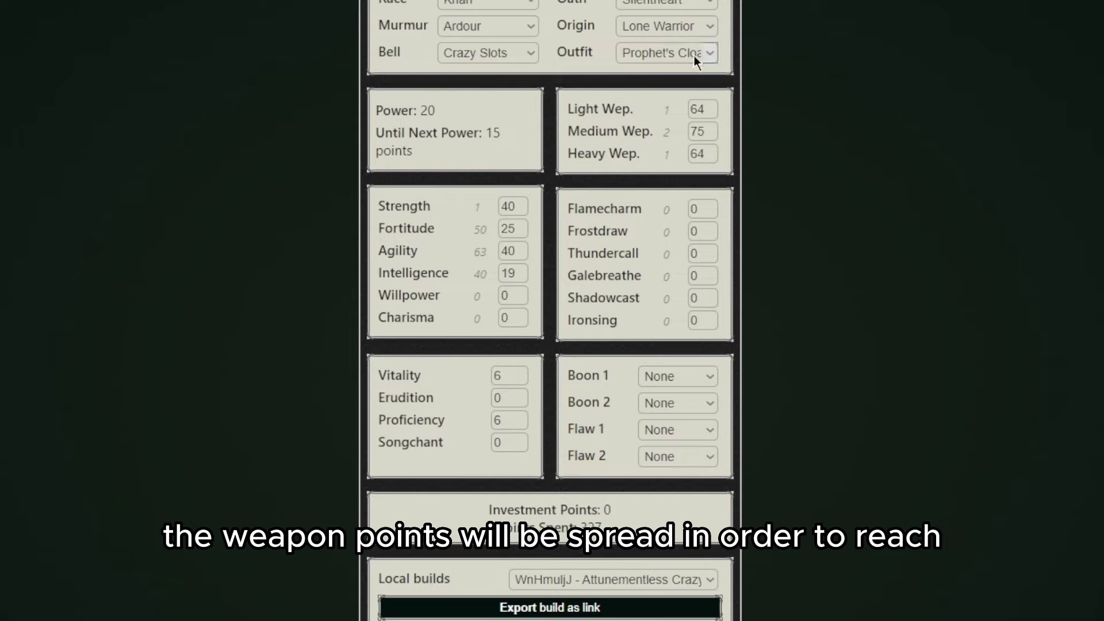
{"action": "scroll", "coordinate": [699, 271], "scroll_direction": "up", "scroll_amount": 3}
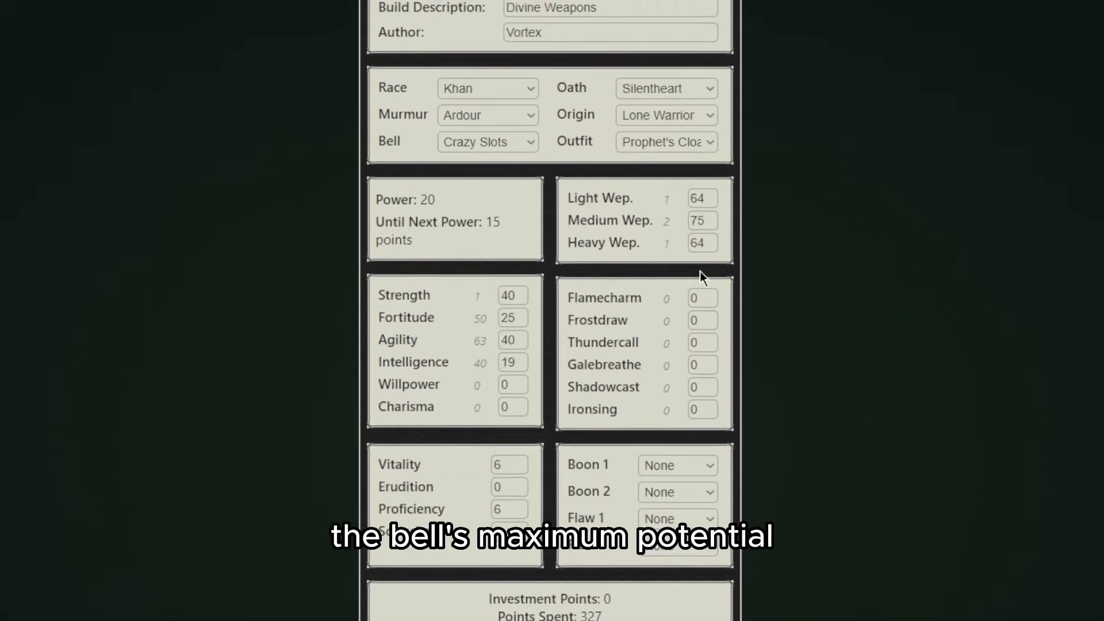
{"action": "double_click", "coordinate": [702, 310]}
{"action": "left_click", "coordinate": [802, 311]}
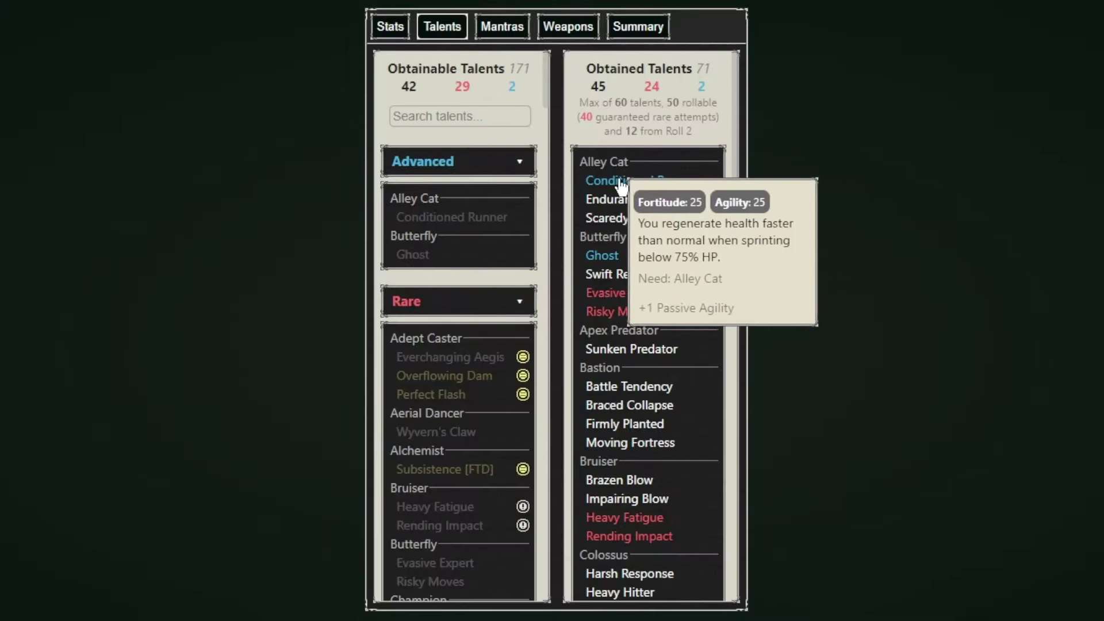
Examine the obtainable Advanced and Rare talents, including the markers beside talents such as Eureka, Exoskeleton and Fishman
{"action": "scroll", "coordinate": [535, 222], "scroll_direction": "down", "scroll_amount": 3}
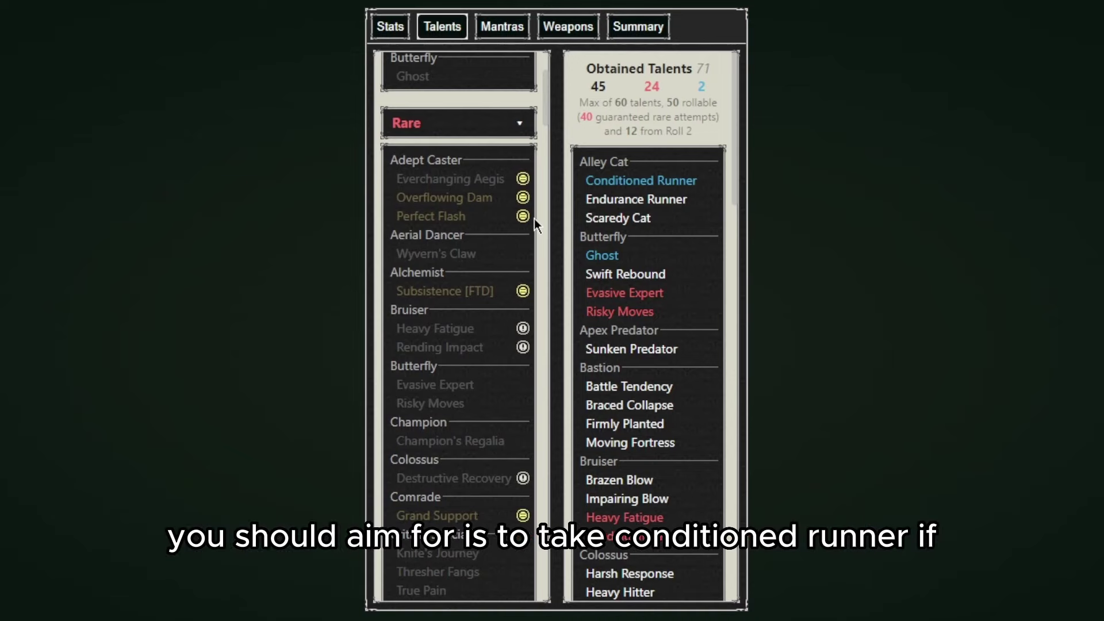
{"action": "scroll", "coordinate": [532, 218], "scroll_direction": "down", "scroll_amount": 5}
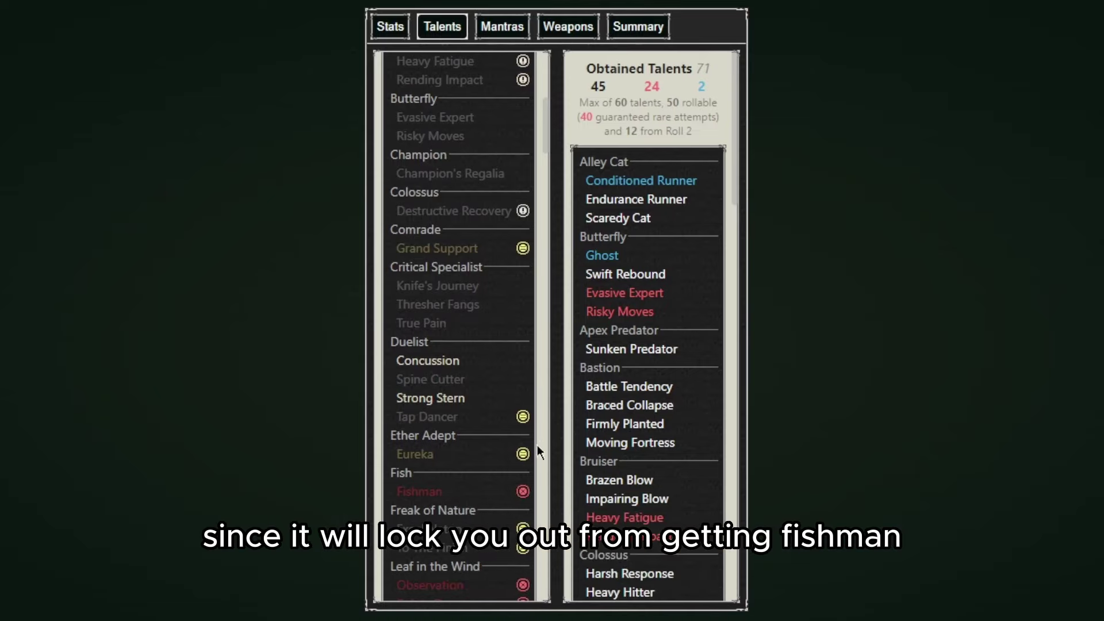
{"action": "mouse_move", "coordinate": [417, 457]}
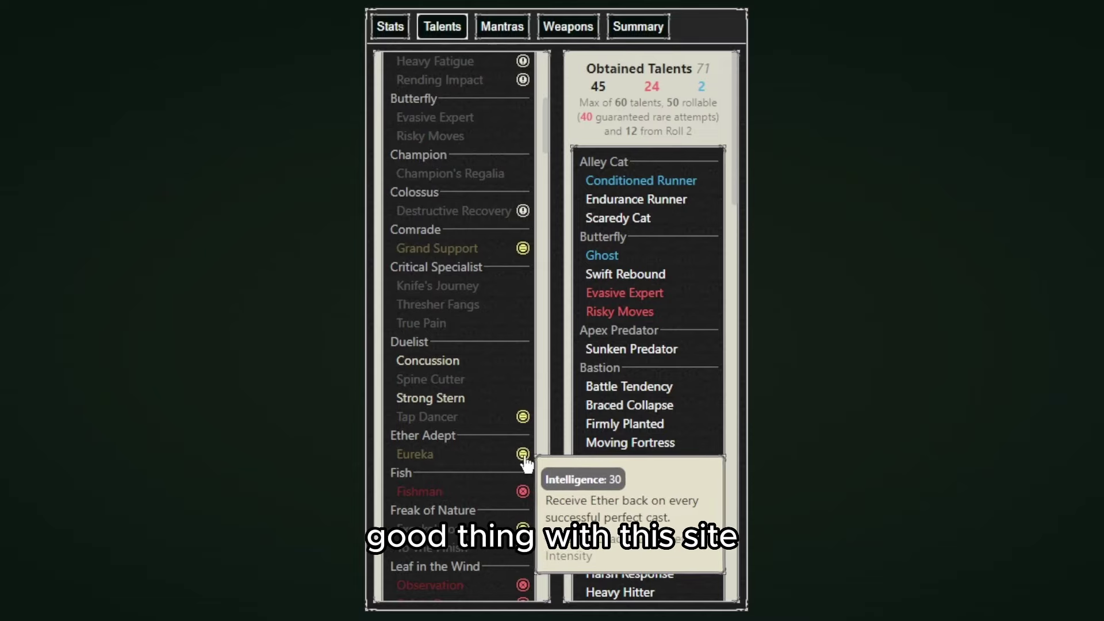
{"action": "scroll", "coordinate": [501, 437], "scroll_direction": "up", "scroll_amount": 6}
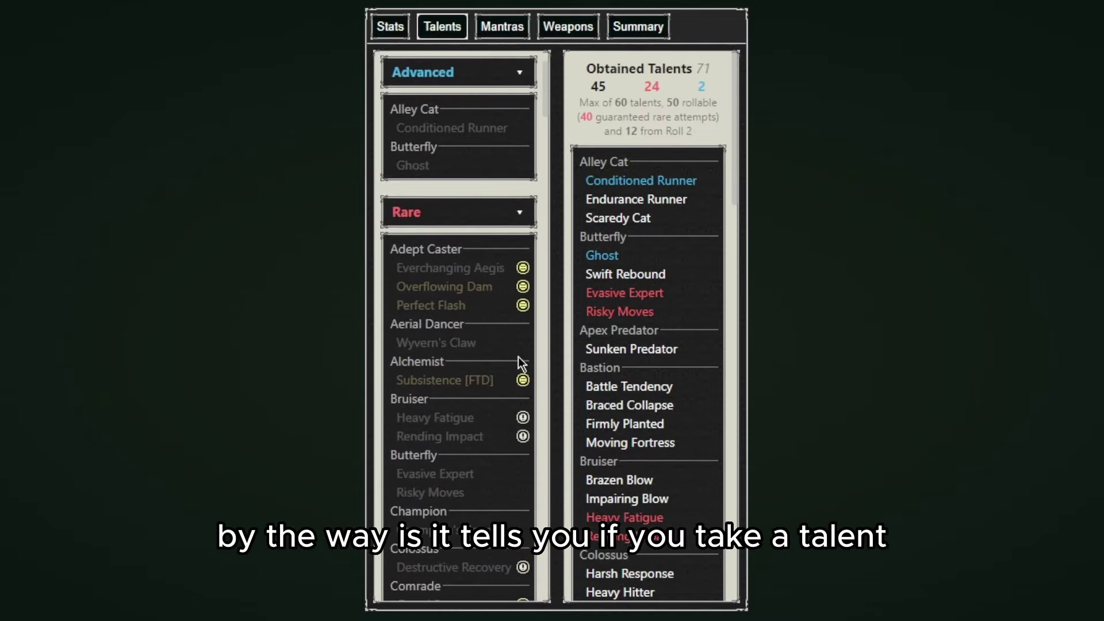
{"action": "scroll", "coordinate": [523, 350], "scroll_direction": "down", "scroll_amount": 8}
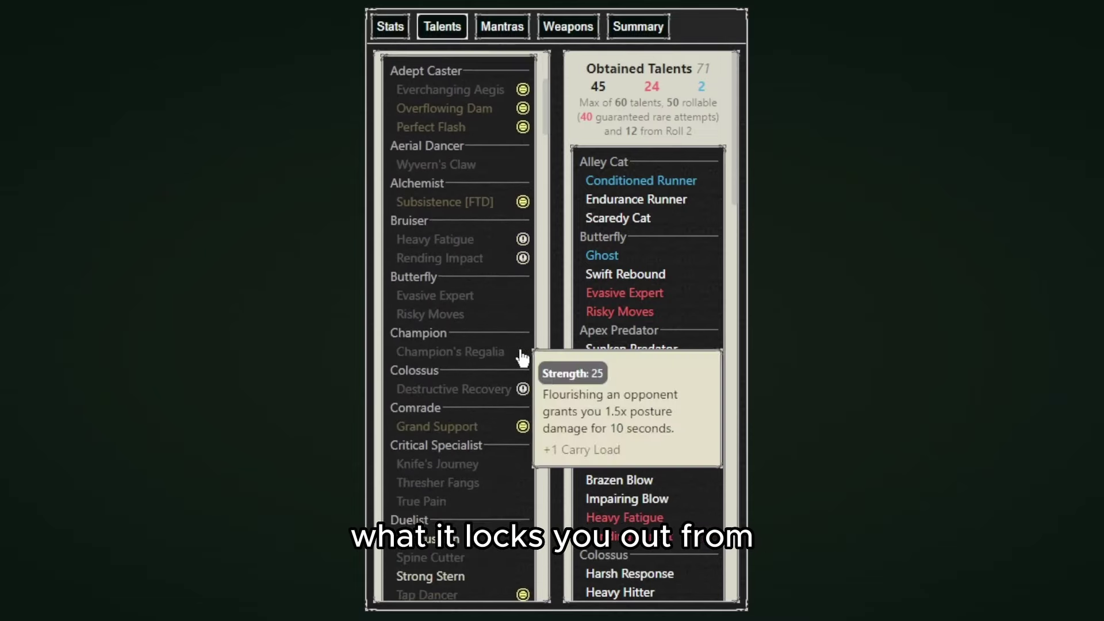
{"action": "scroll", "coordinate": [522, 357], "scroll_direction": "down", "scroll_amount": 3}
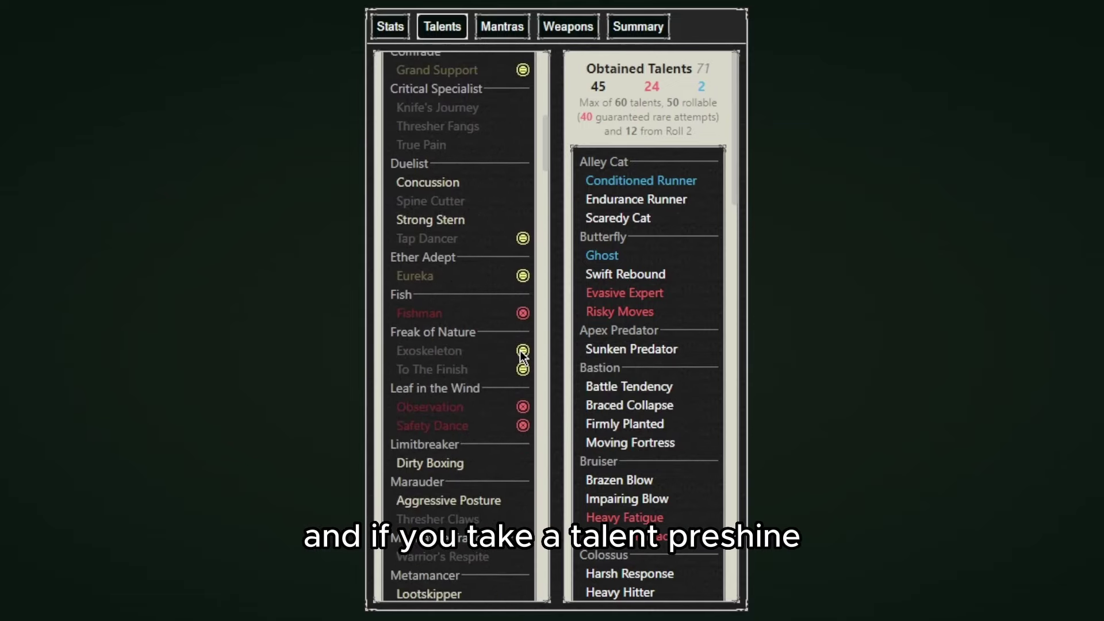
{"action": "mouse_move", "coordinate": [500, 428]}
{"action": "scroll", "coordinate": [486, 457], "scroll_direction": "down", "scroll_amount": 3}
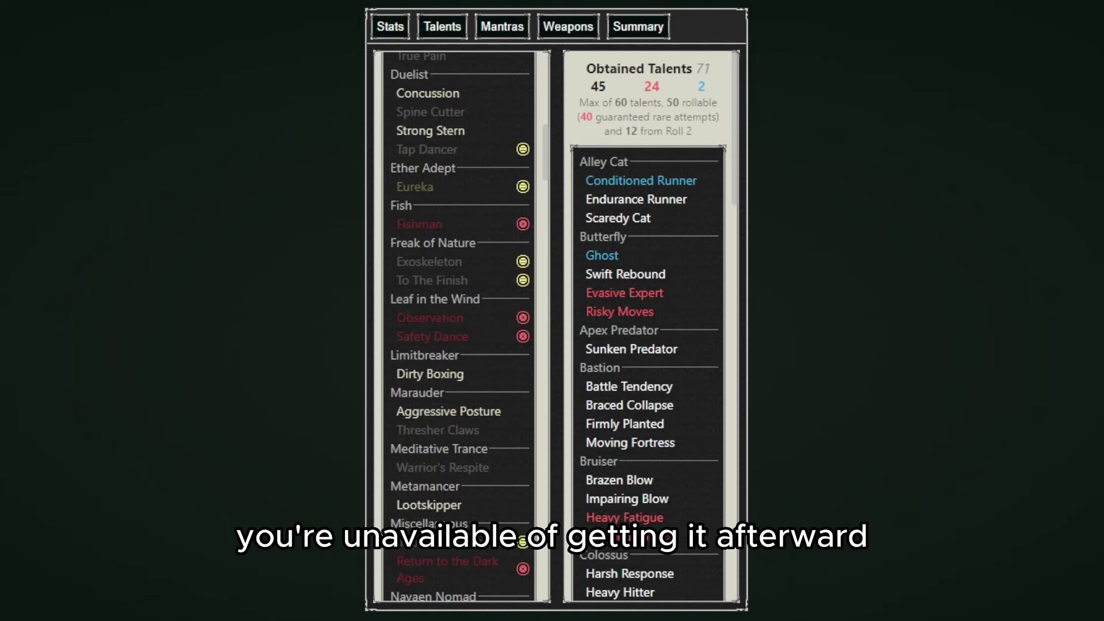
Examine the remaining obtainable Rare talents, including Impervious Slumber, Bloodiron Spirit and Scuba Drowner
{"action": "scroll", "coordinate": [461, 362], "scroll_direction": "down", "scroll_amount": 10}
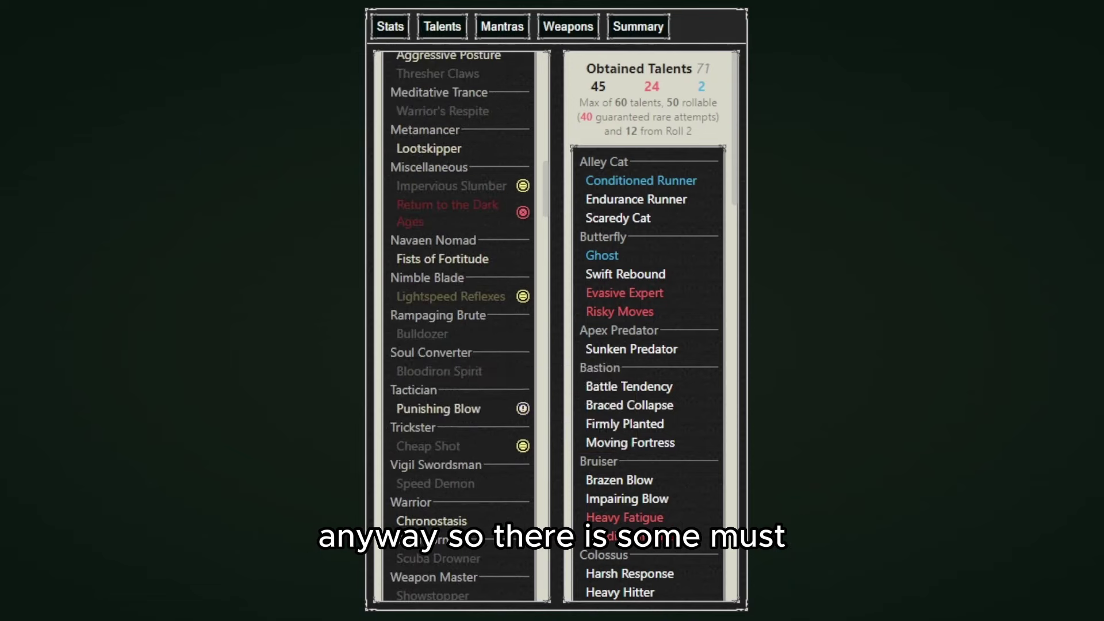
{"action": "mouse_move", "coordinate": [498, 478]}
{"action": "scroll", "coordinate": [497, 477], "scroll_direction": "down", "scroll_amount": 2}
{"action": "scroll", "coordinate": [498, 478], "scroll_direction": "down", "scroll_amount": 1}
{"action": "mouse_move", "coordinate": [460, 468]}
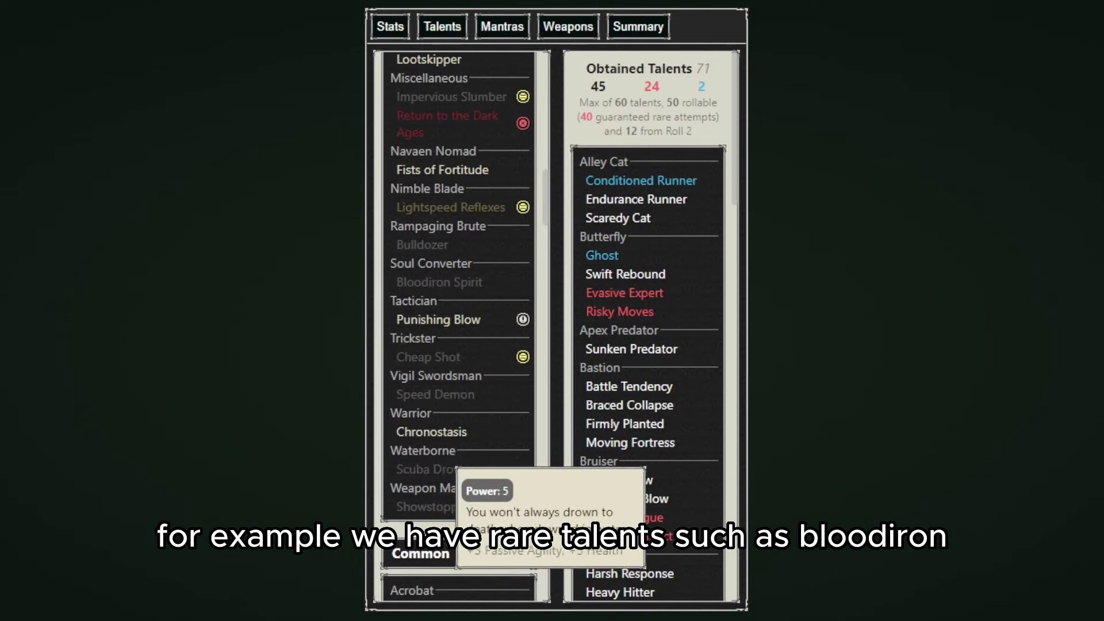
{"action": "scroll", "coordinate": [469, 471], "scroll_direction": "up", "scroll_amount": 2}
{"action": "scroll", "coordinate": [469, 470], "scroll_direction": "up", "scroll_amount": 1}
{"action": "mouse_move", "coordinate": [482, 199]}
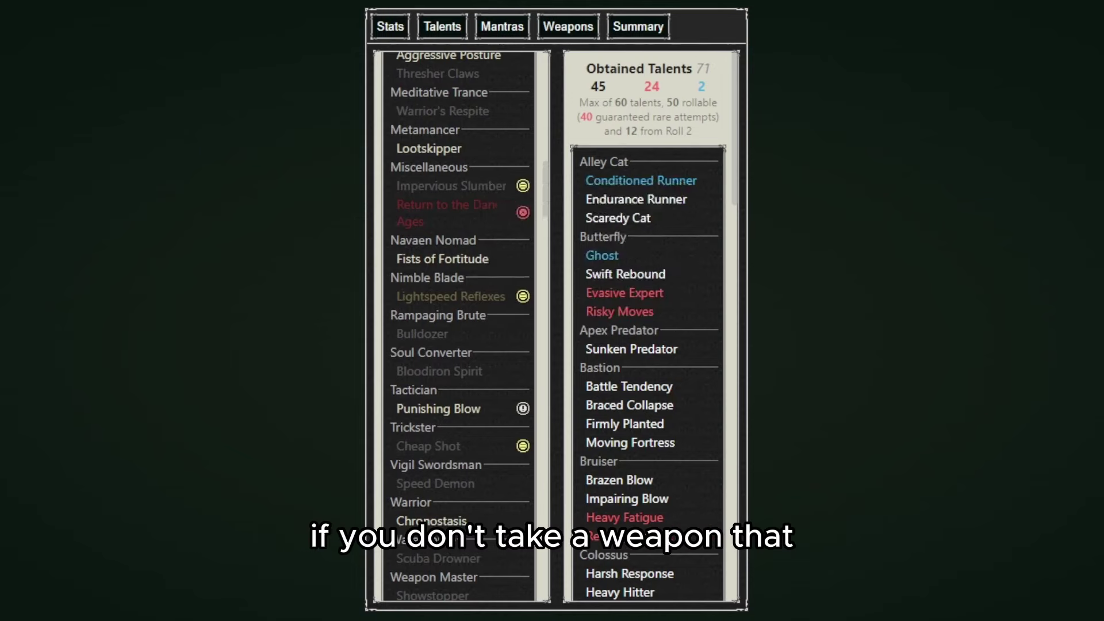
{"action": "scroll", "coordinate": [457, 403], "scroll_direction": "down", "scroll_amount": 7}
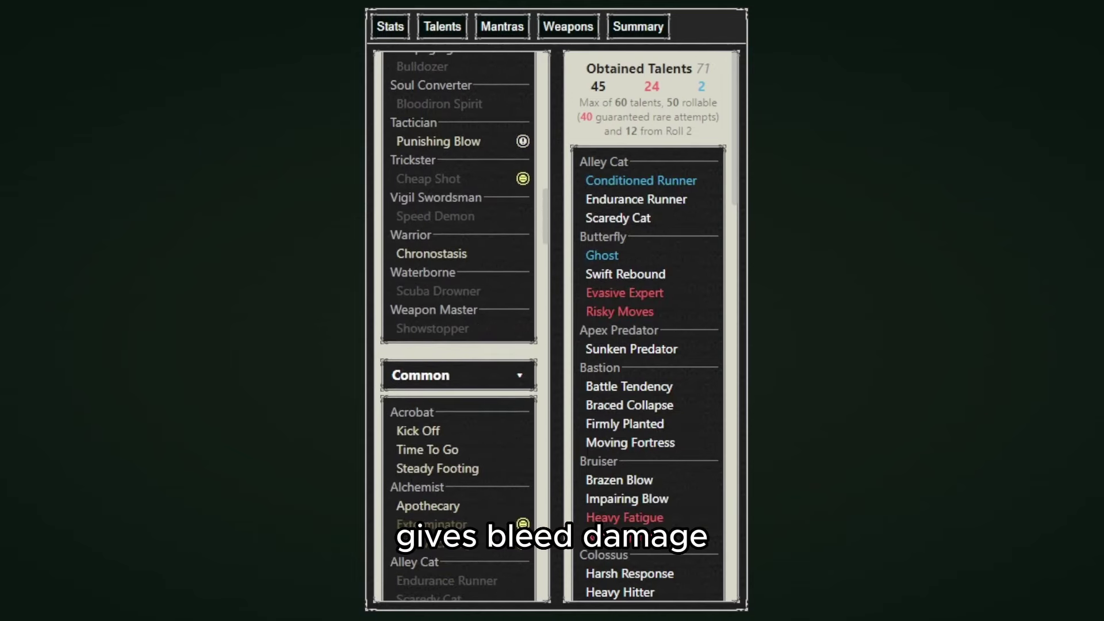
Look through the build's Obtained Talents down to the end of the list
{"action": "mouse_move", "coordinate": [691, 311]}
{"action": "scroll", "coordinate": [690, 310], "scroll_direction": "down", "scroll_amount": 14}
{"action": "scroll", "coordinate": [690, 311], "scroll_direction": "down", "scroll_amount": 20}
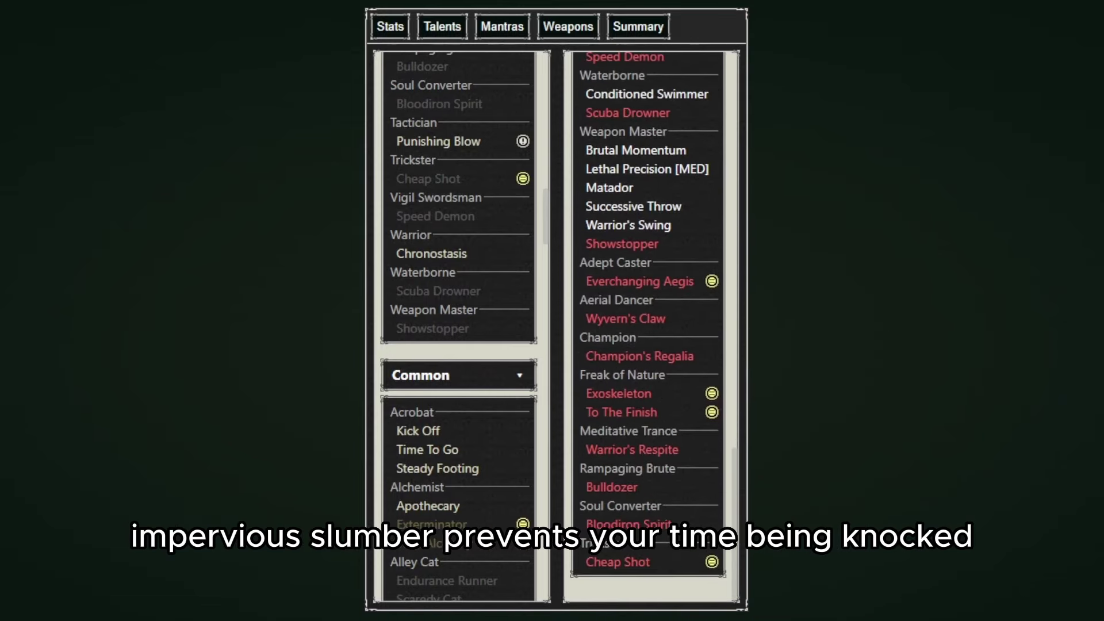
Examine the obtainable Common talents, including Endurance Runner, Ether Kit, Armor Conserver and Blade Dancer
{"action": "scroll", "coordinate": [457, 403], "scroll_direction": "down", "scroll_amount": 3}
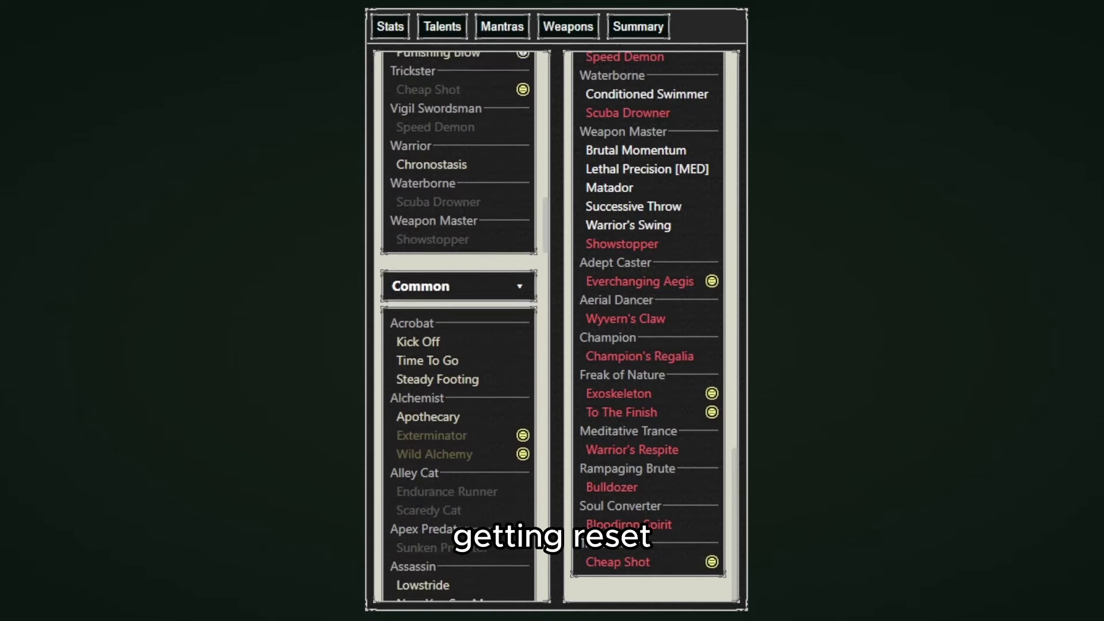
{"action": "scroll", "coordinate": [457, 403], "scroll_direction": "down", "scroll_amount": 3}
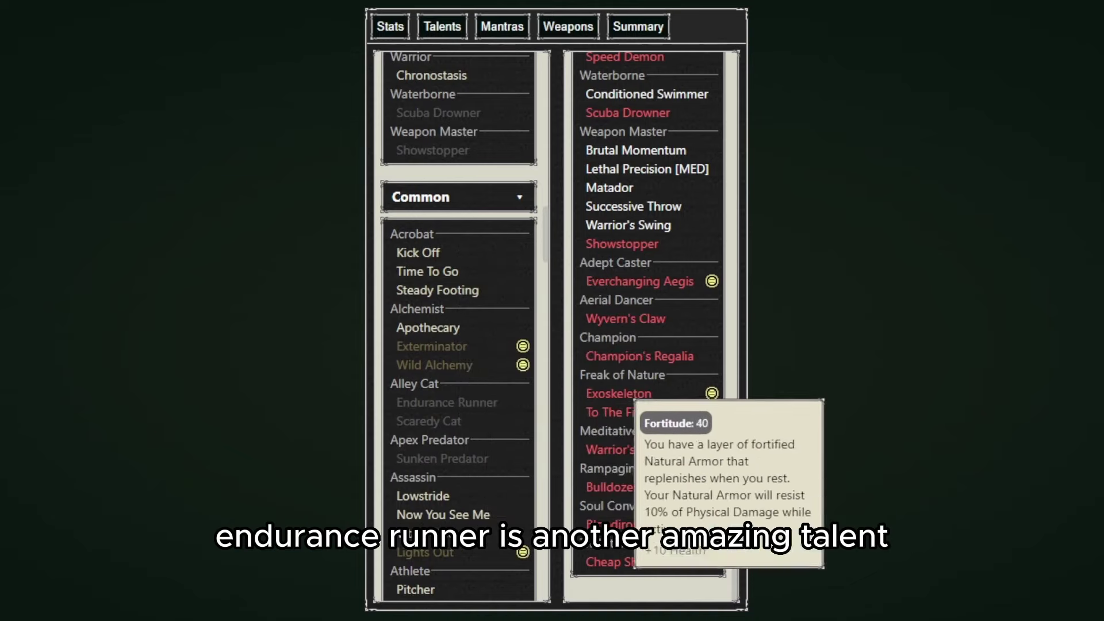
{"action": "scroll", "coordinate": [457, 345], "scroll_direction": "down", "scroll_amount": 3}
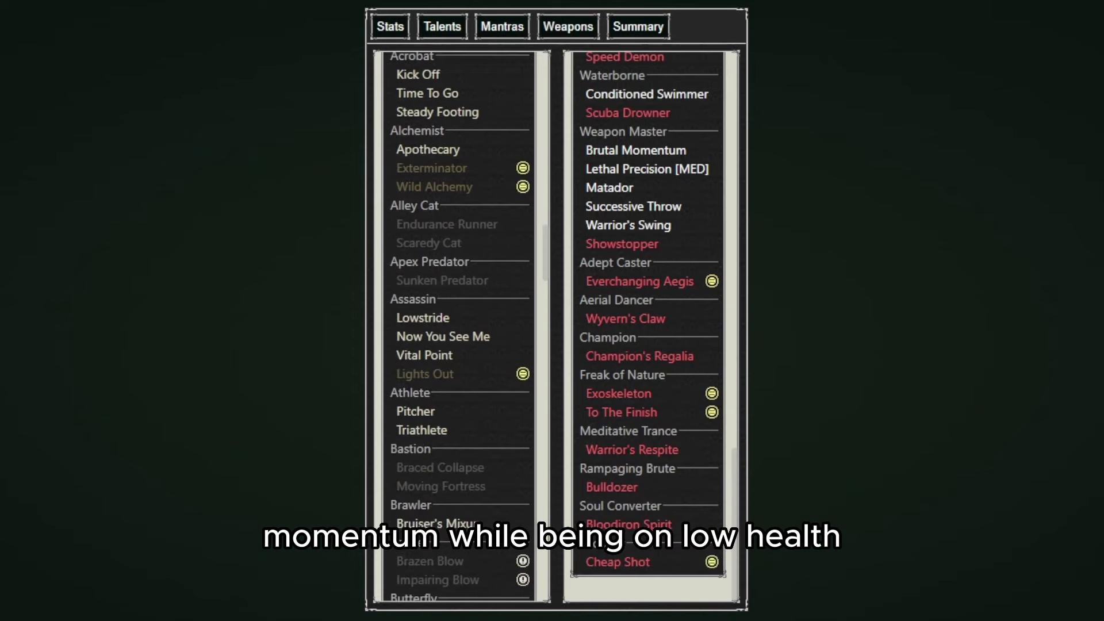
{"action": "scroll", "coordinate": [457, 328], "scroll_direction": "down", "scroll_amount": 10}
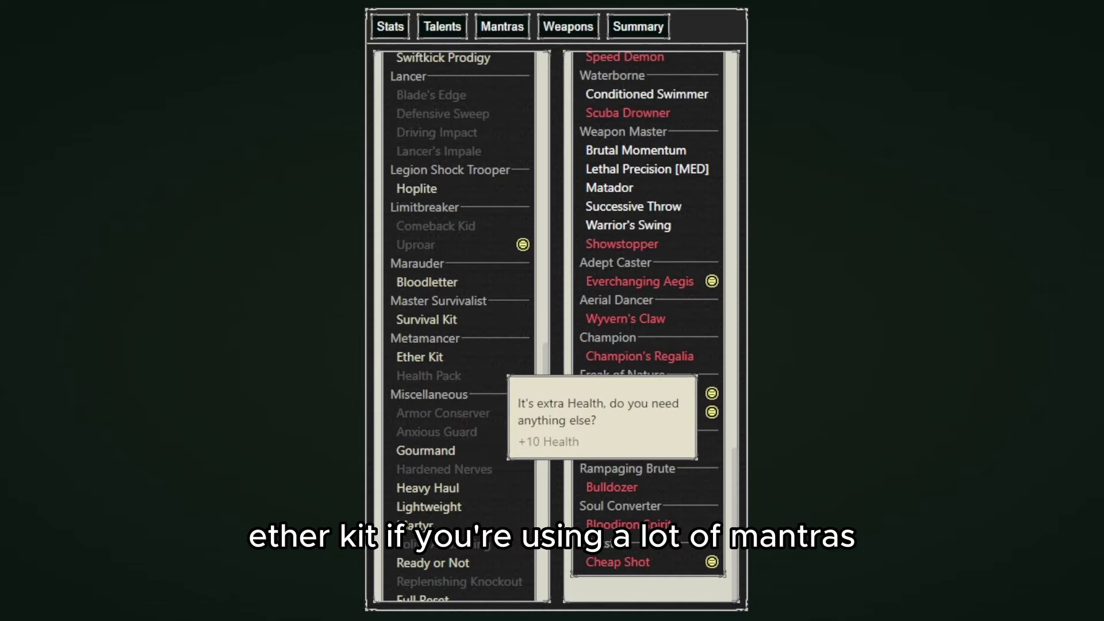
{"action": "scroll", "coordinate": [460, 368], "scroll_direction": "down", "scroll_amount": 5}
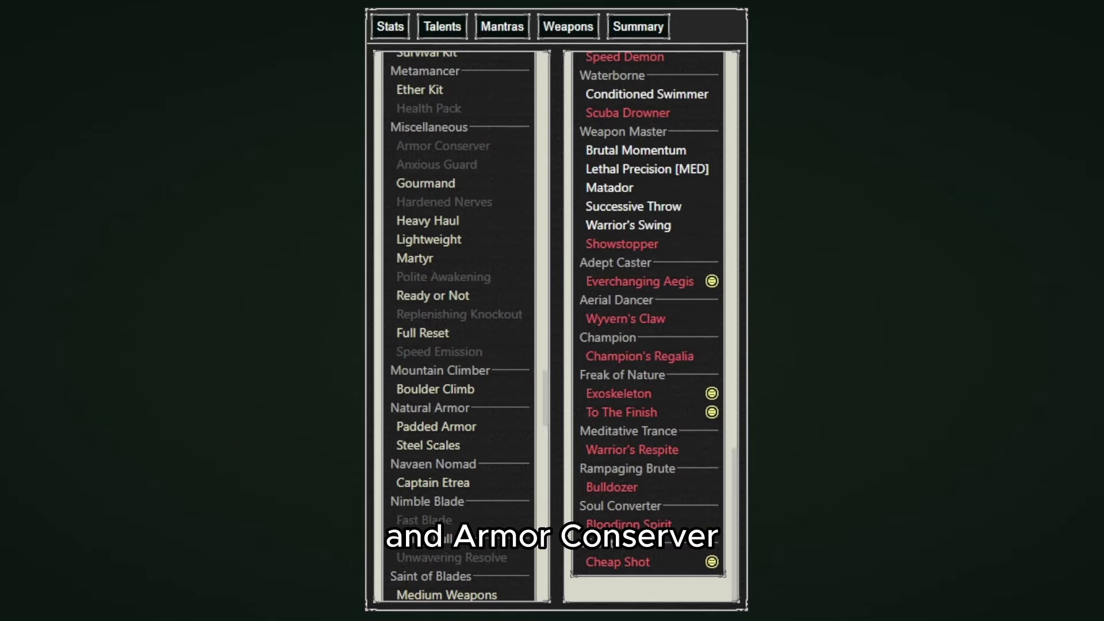
{"action": "scroll", "coordinate": [520, 411], "scroll_direction": "down", "scroll_amount": 10}
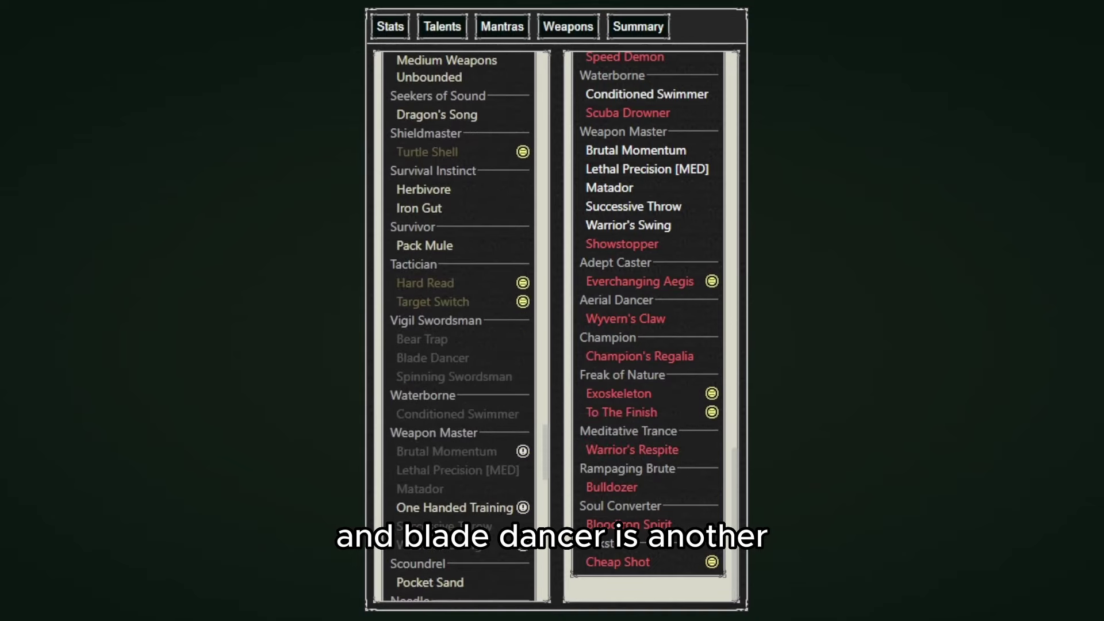
{"action": "scroll", "coordinate": [466, 386], "scroll_direction": "down", "scroll_amount": 5}
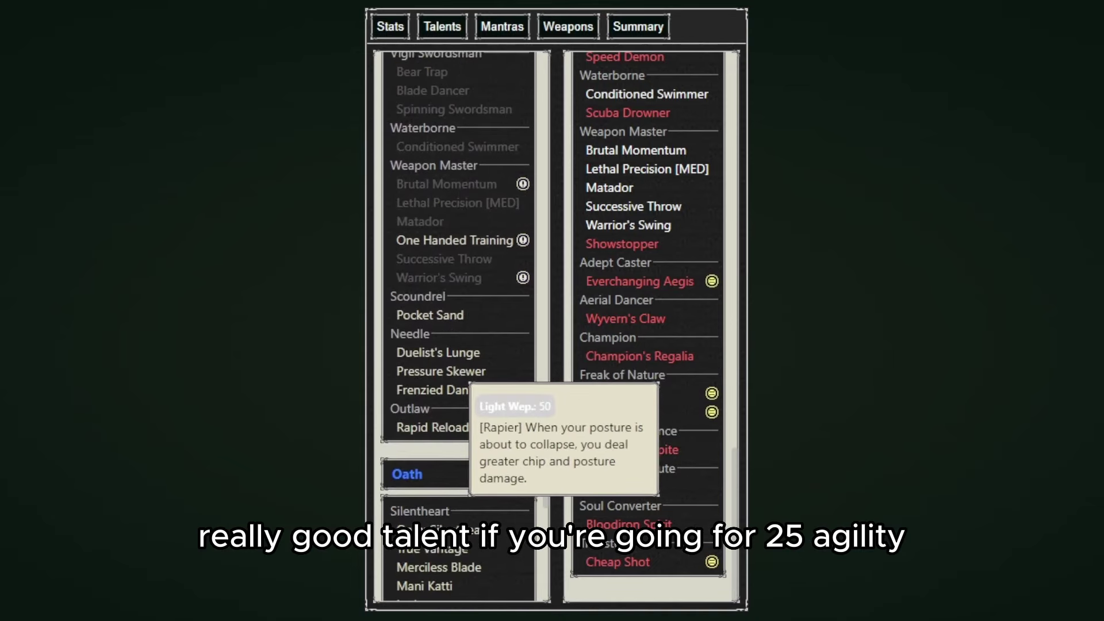
{"action": "scroll", "coordinate": [466, 385], "scroll_direction": "up", "scroll_amount": 5}
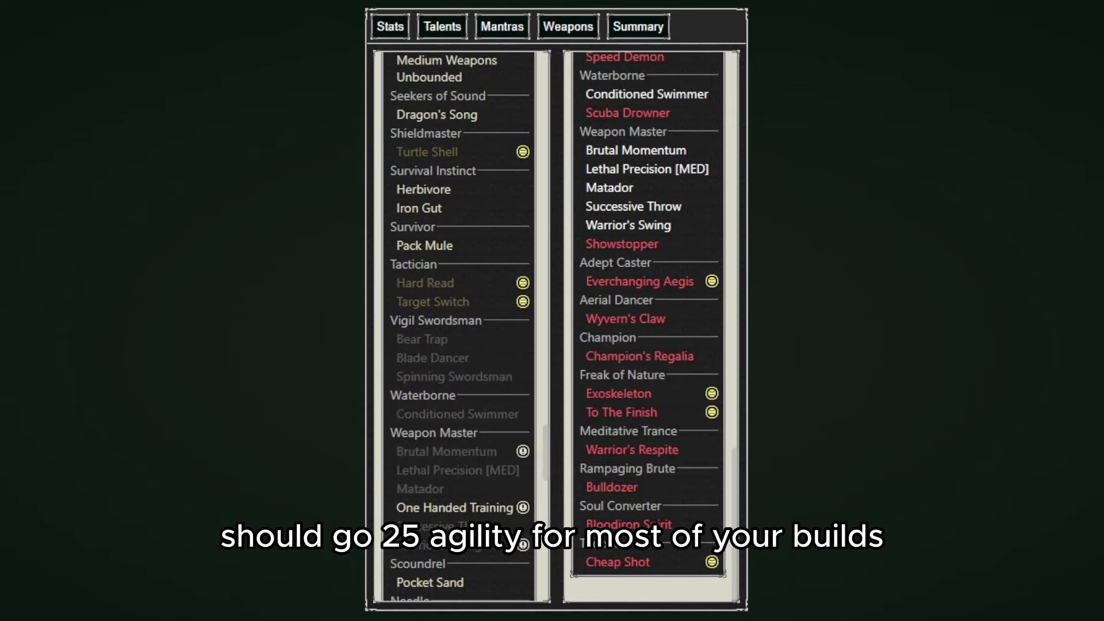
{"action": "scroll", "coordinate": [518, 374], "scroll_direction": "down", "scroll_amount": 2}
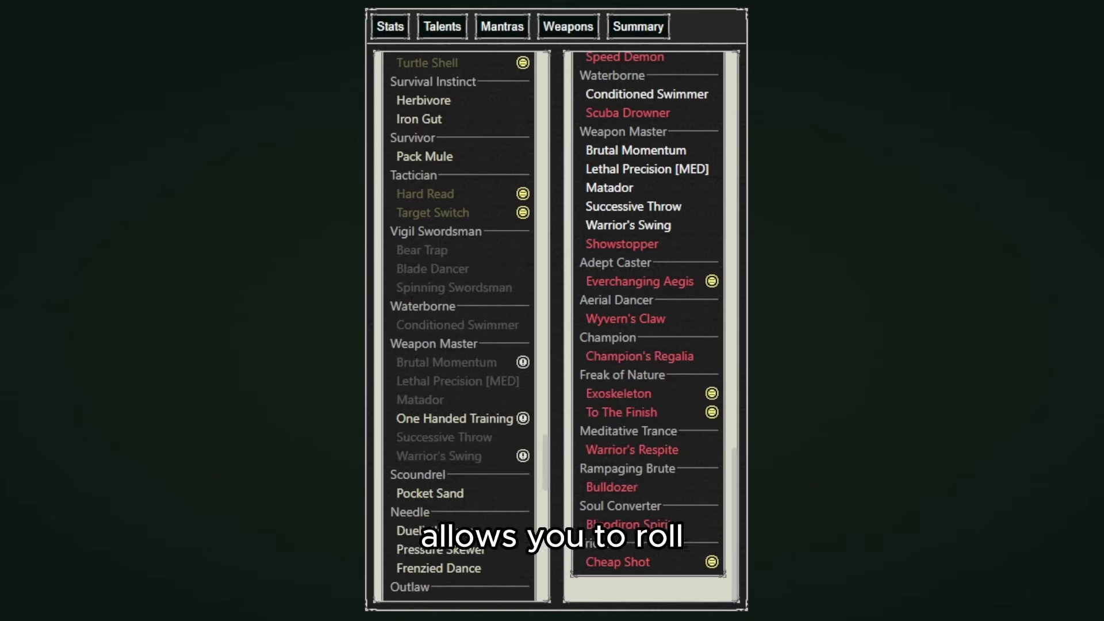
{"action": "scroll", "coordinate": [460, 288], "scroll_direction": "up", "scroll_amount": 2}
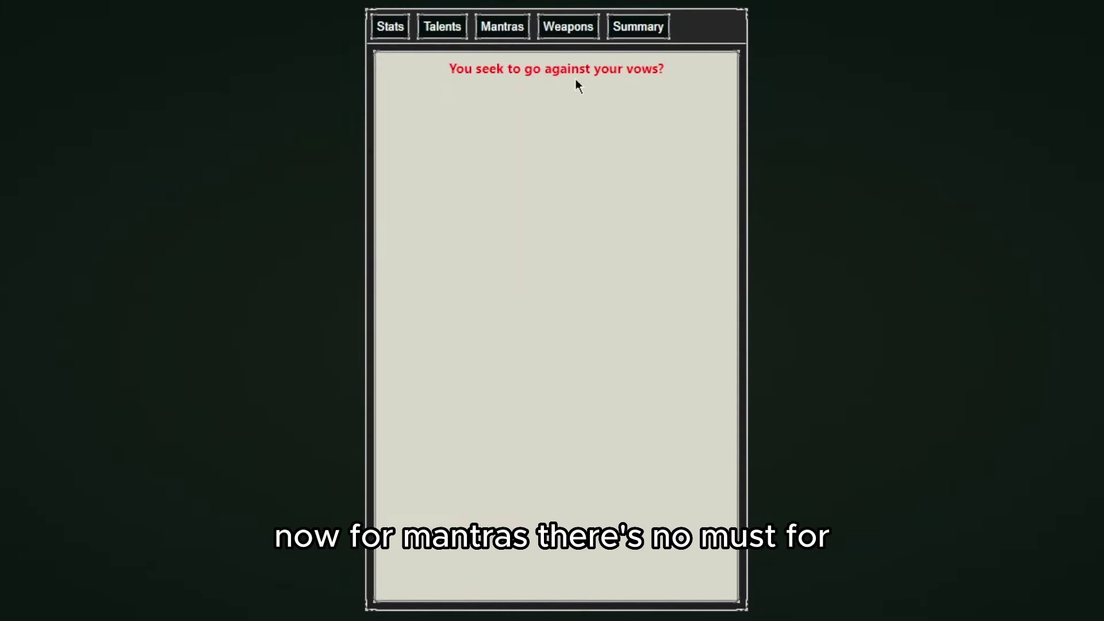
Check the build's mantras against its Silentheart oath in the stats, and open the Divine Spear's weapon details
{"action": "left_click_drag", "start_coordinate": [457, 70], "coordinate": [689, 69]}
{"action": "left_click", "coordinate": [623, 70]}
{"action": "left_click", "coordinate": [388, 32]}
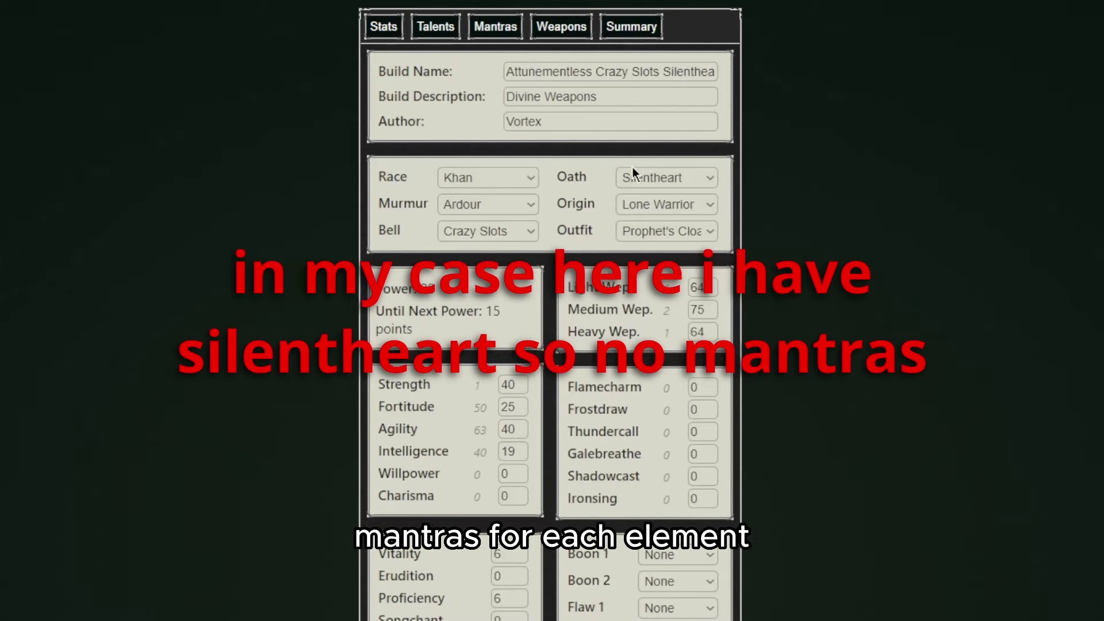
{"action": "left_click", "coordinate": [572, 30]}
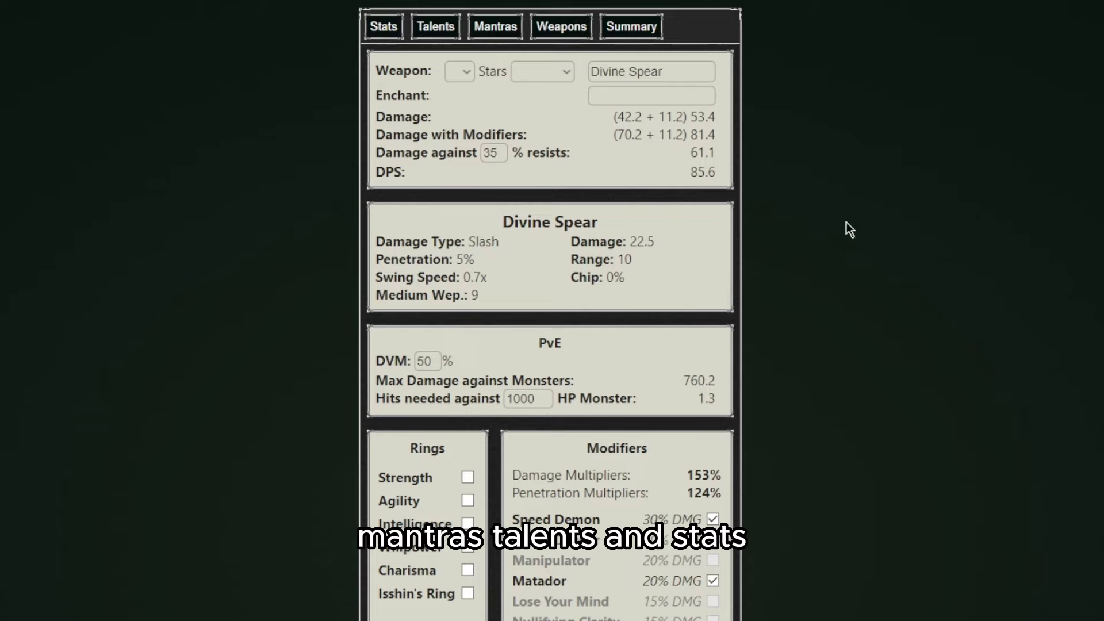
Replace the Divine Spear with the Evanspear Handaxe (Bleed) in the weapon calculator
{"action": "left_click", "coordinate": [661, 73]}
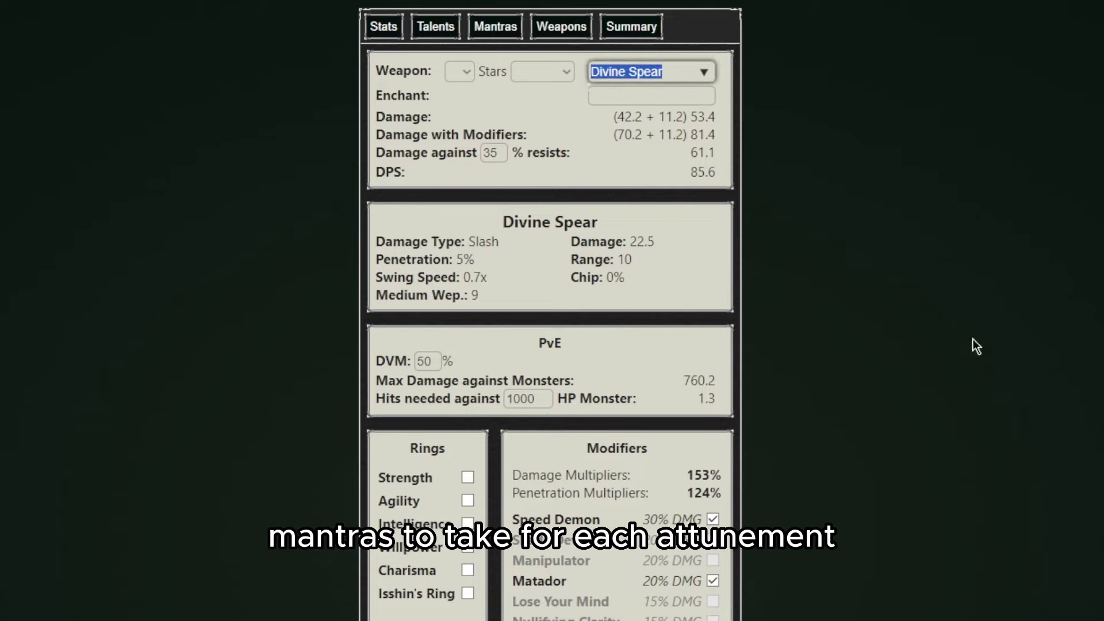
{"action": "key", "text": "BackSpace"}
{"action": "type", "text": "Zwe"}
{"action": "key", "text": "BackSpace"}
{"action": "key", "text": "BackSpace"}
{"action": "key", "text": "BackSpace"}
{"action": "type", "text": "Ev"}
{"action": "key", "text": "BackSpace"}
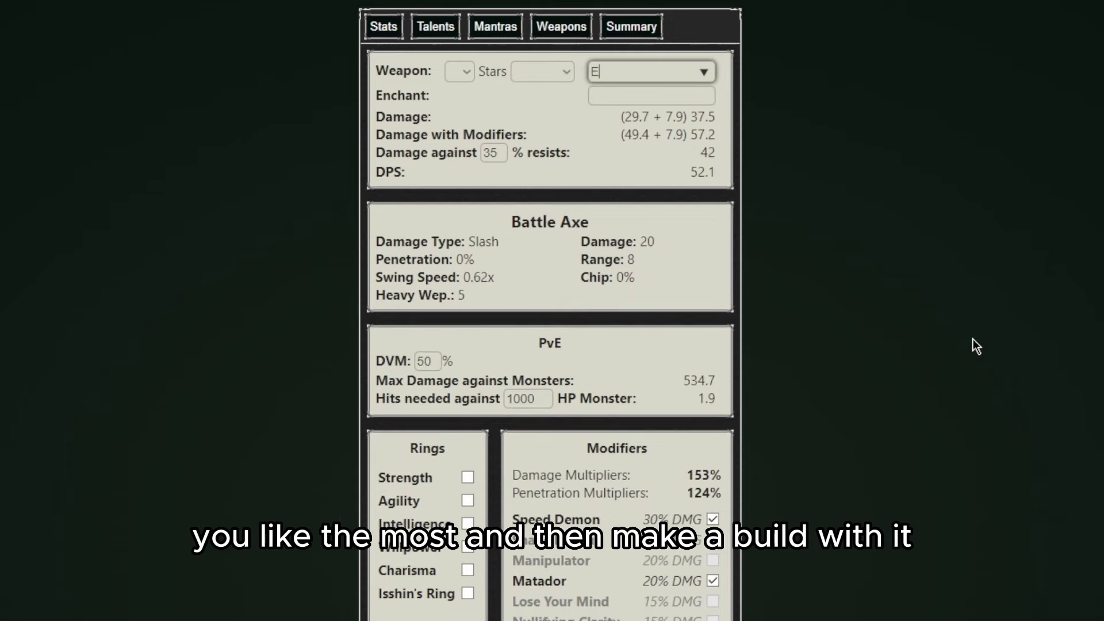
{"action": "type", "text": "vanspear"}
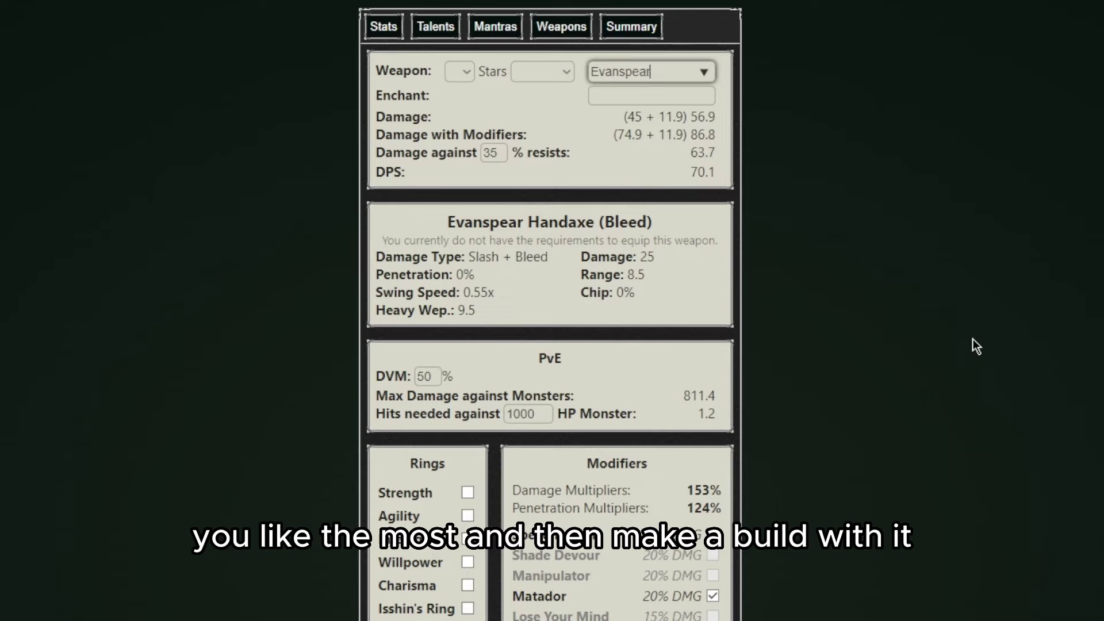
{"action": "left_click_drag", "start_coordinate": [455, 222], "coordinate": [695, 226]}
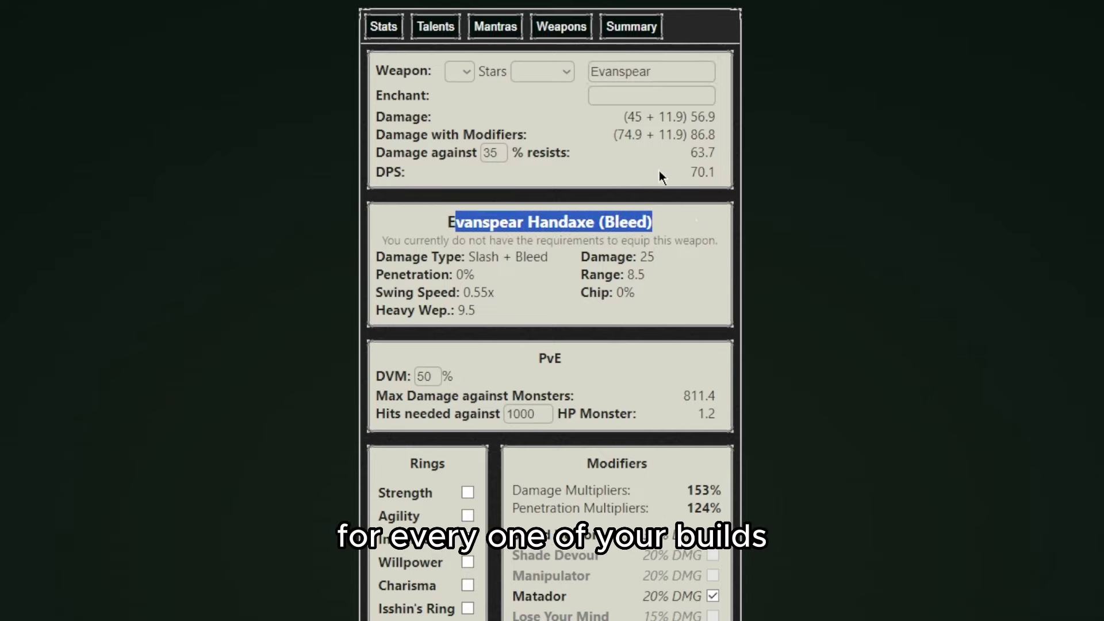
Set the weapon to Divine Greatsword and check its damage details and modifiers
{"action": "left_click", "coordinate": [657, 65]}
{"action": "key", "text": "ctrl+a"}
{"action": "key", "text": "BackSpace"}
{"action": "type", "text": "divine"}
{"action": "key", "text": "Down"}
{"action": "key", "text": "Down"}
{"action": "key", "text": "Return"}
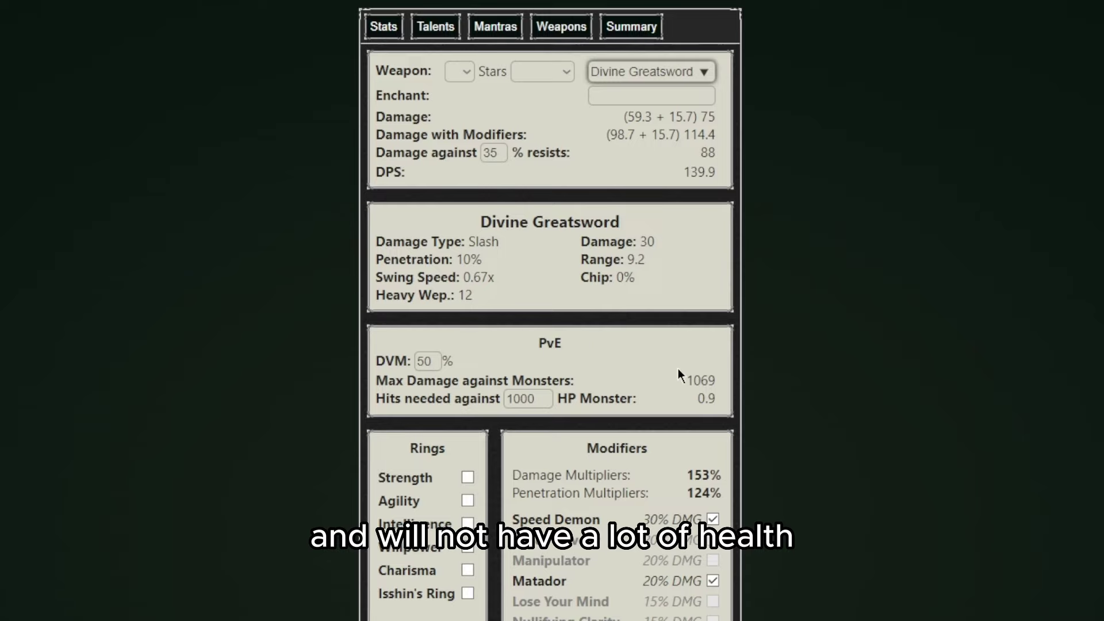
{"action": "scroll", "coordinate": [755, 327], "scroll_direction": "down", "scroll_amount": 3}
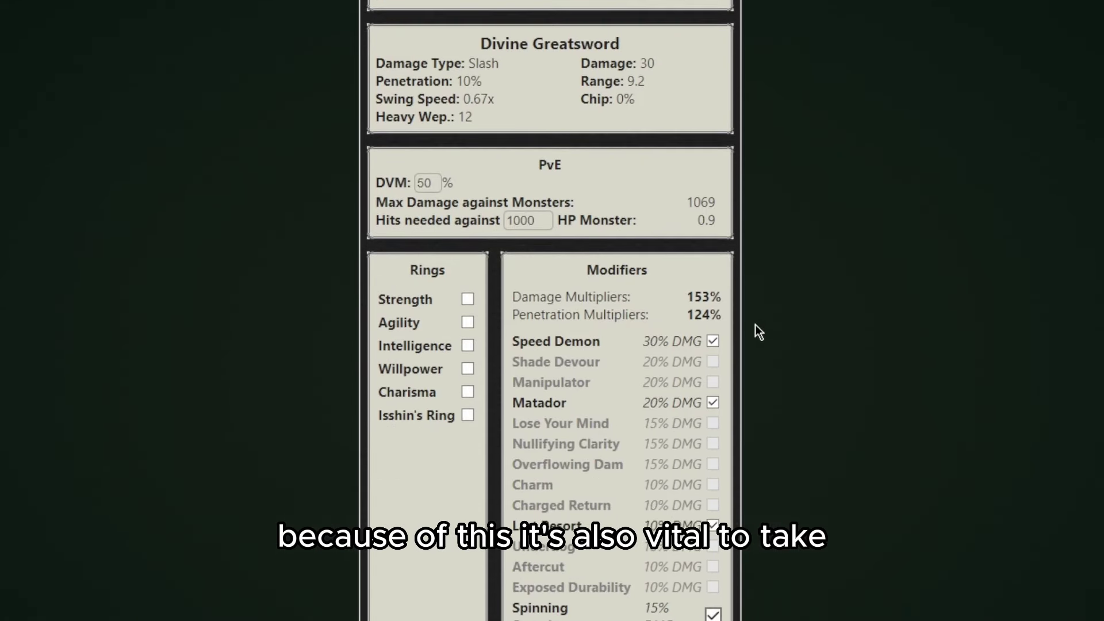
{"action": "scroll", "coordinate": [755, 324], "scroll_direction": "up", "scroll_amount": 3}
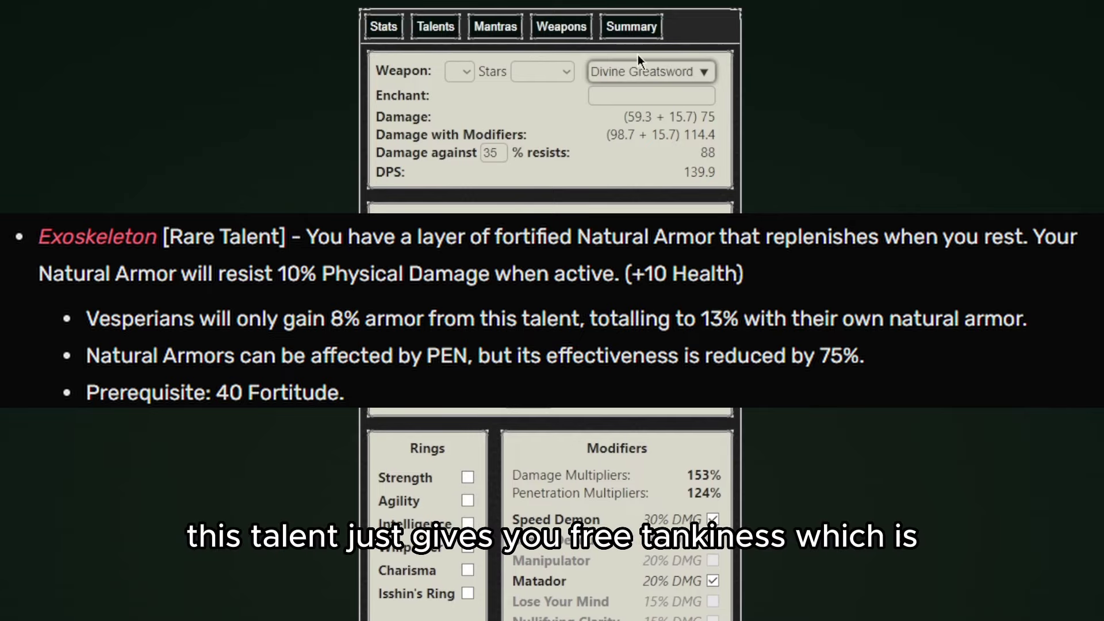
Open the build summary and examine its total stat bonuses
{"action": "left_click", "coordinate": [637, 30]}
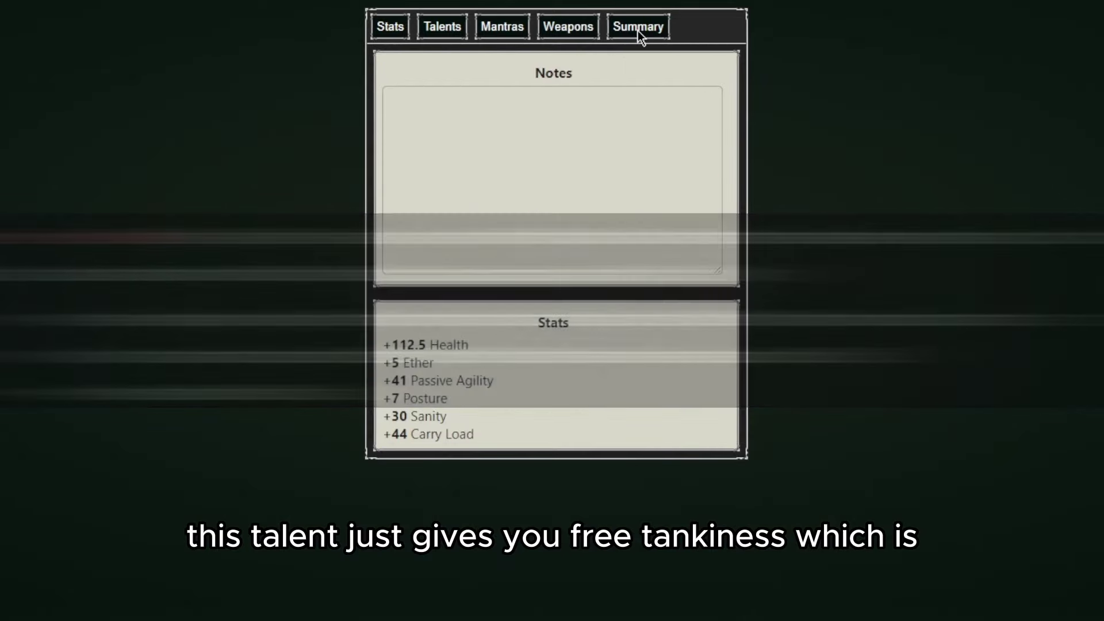
{"action": "left_click_drag", "start_coordinate": [523, 319], "coordinate": [589, 321]}
{"action": "left_click", "coordinate": [589, 321]}
Look back through the obtainable and obtained talents up to the start of both lists, and reopen the build's stats
{"action": "left_click", "coordinate": [448, 32]}
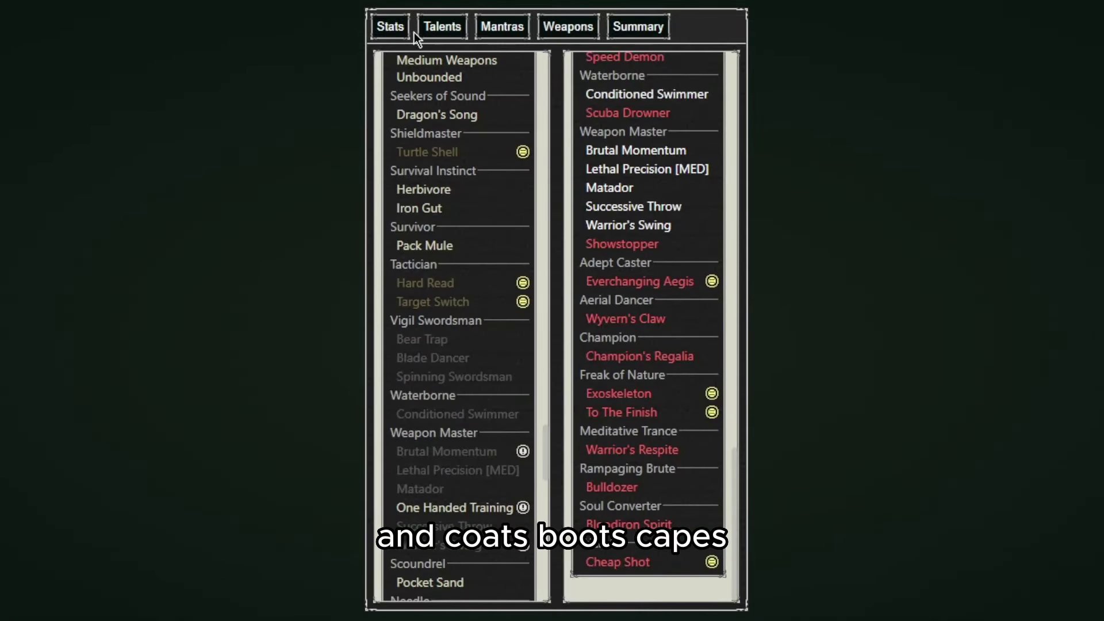
{"action": "scroll", "coordinate": [543, 153], "scroll_direction": "up", "scroll_amount": 15}
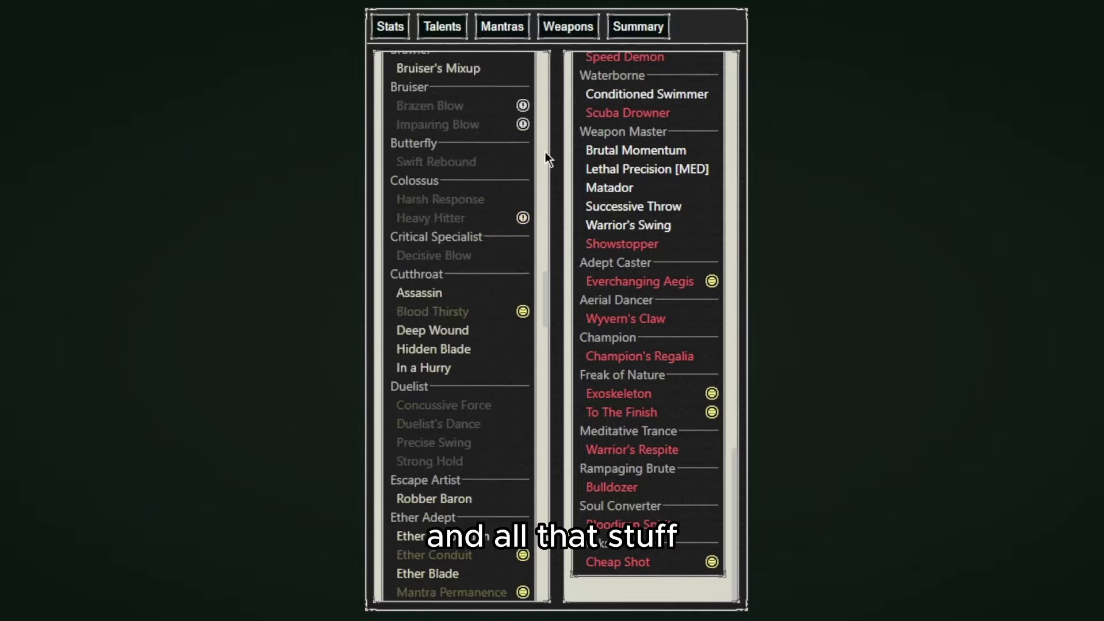
{"action": "scroll", "coordinate": [544, 151], "scroll_direction": "up", "scroll_amount": 20}
{"action": "scroll", "coordinate": [543, 150], "scroll_direction": "up", "scroll_amount": 2}
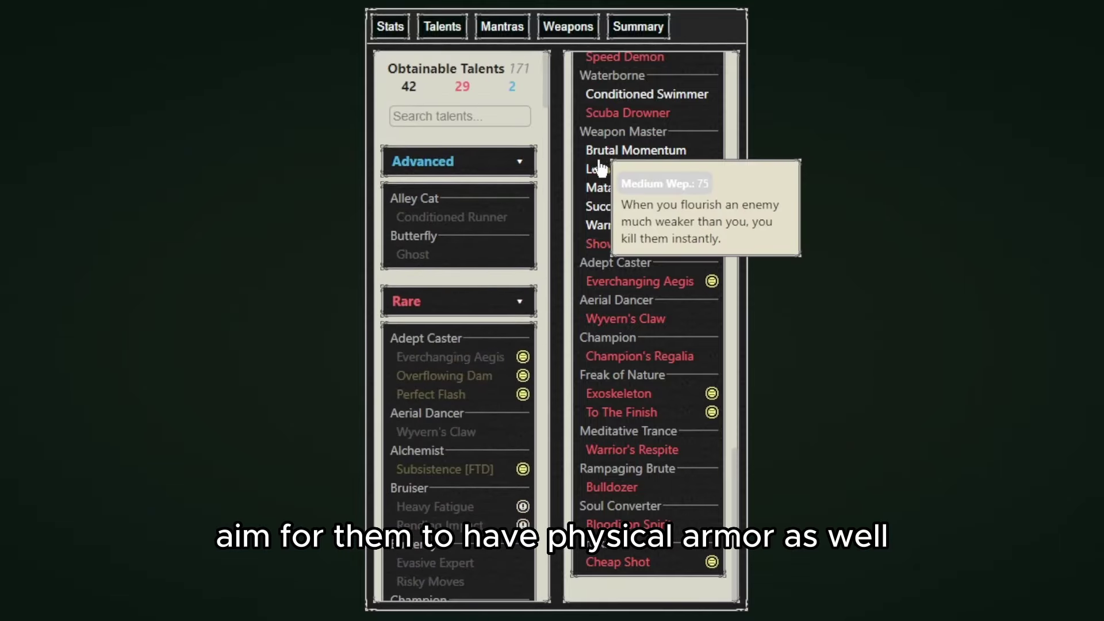
{"action": "scroll", "coordinate": [625, 179], "scroll_direction": "up", "scroll_amount": 20}
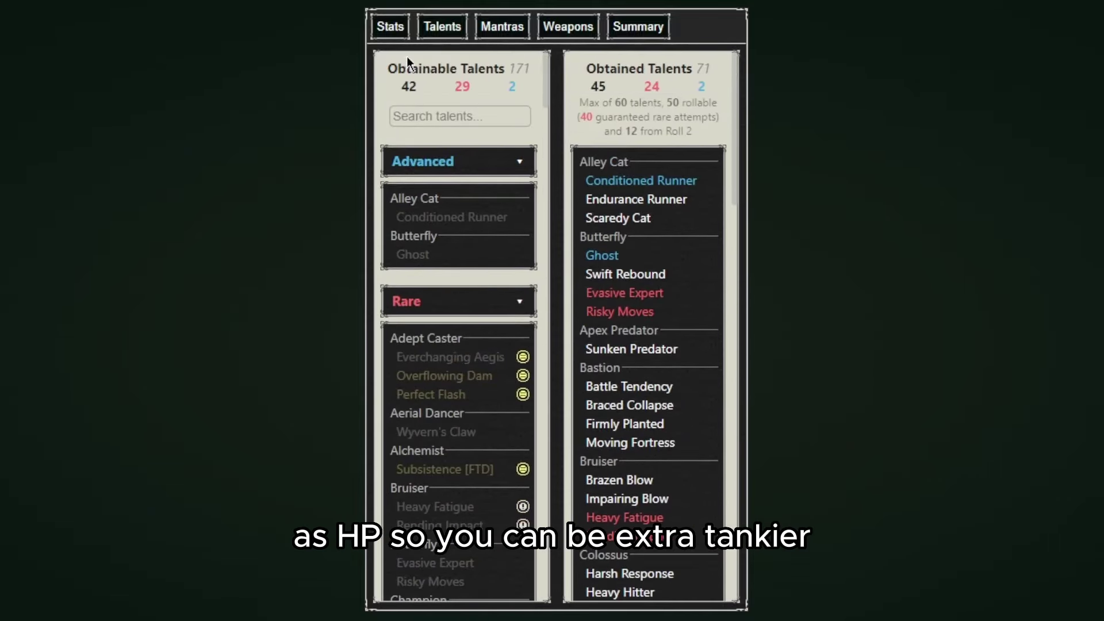
{"action": "left_click", "coordinate": [404, 32]}
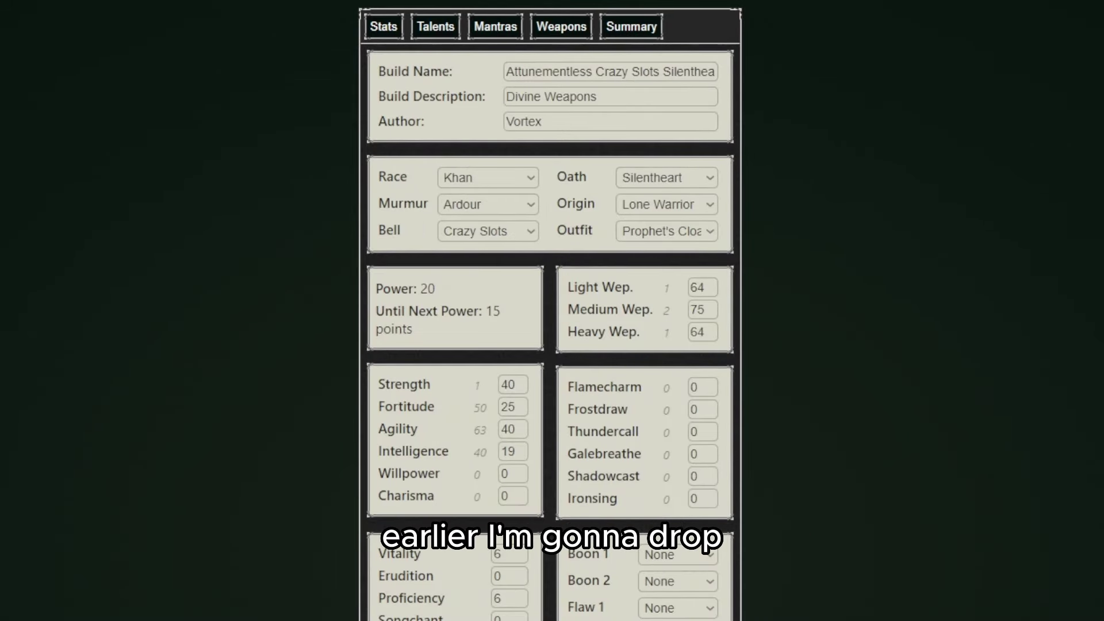